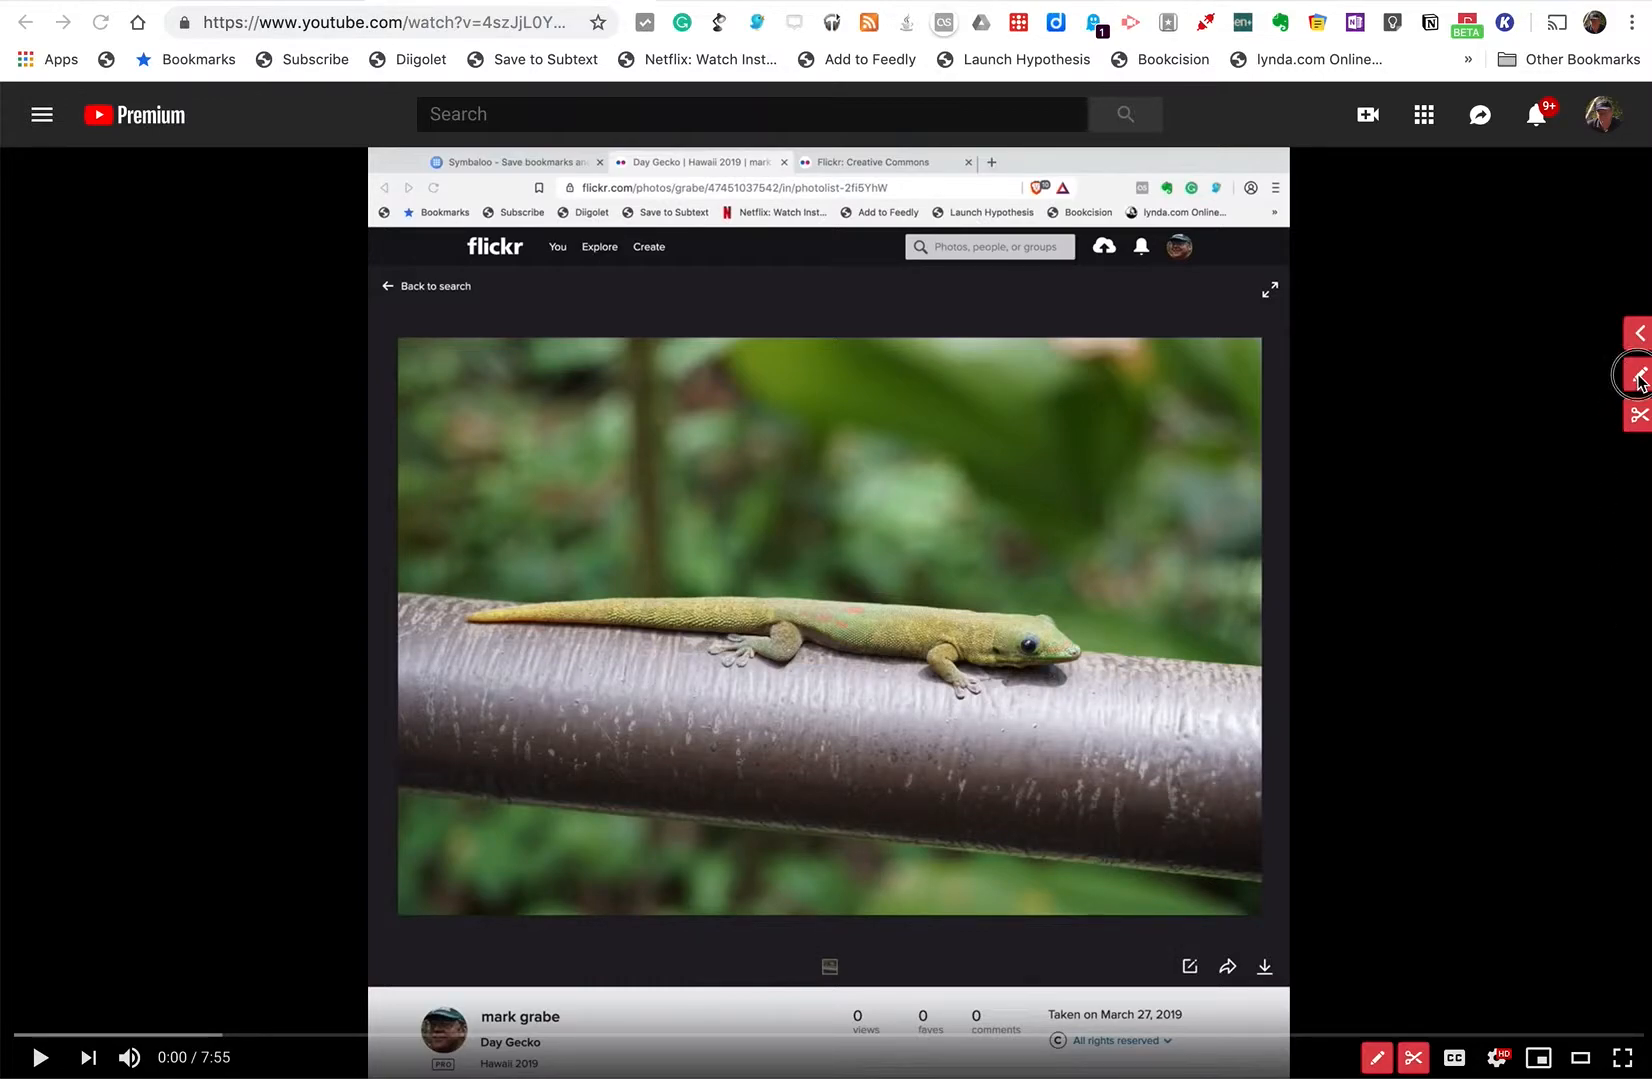
Start a summary note at 00:00 reading "This video explains how to establish Creative Common licenses for Flickr images.".
click(1640, 378)
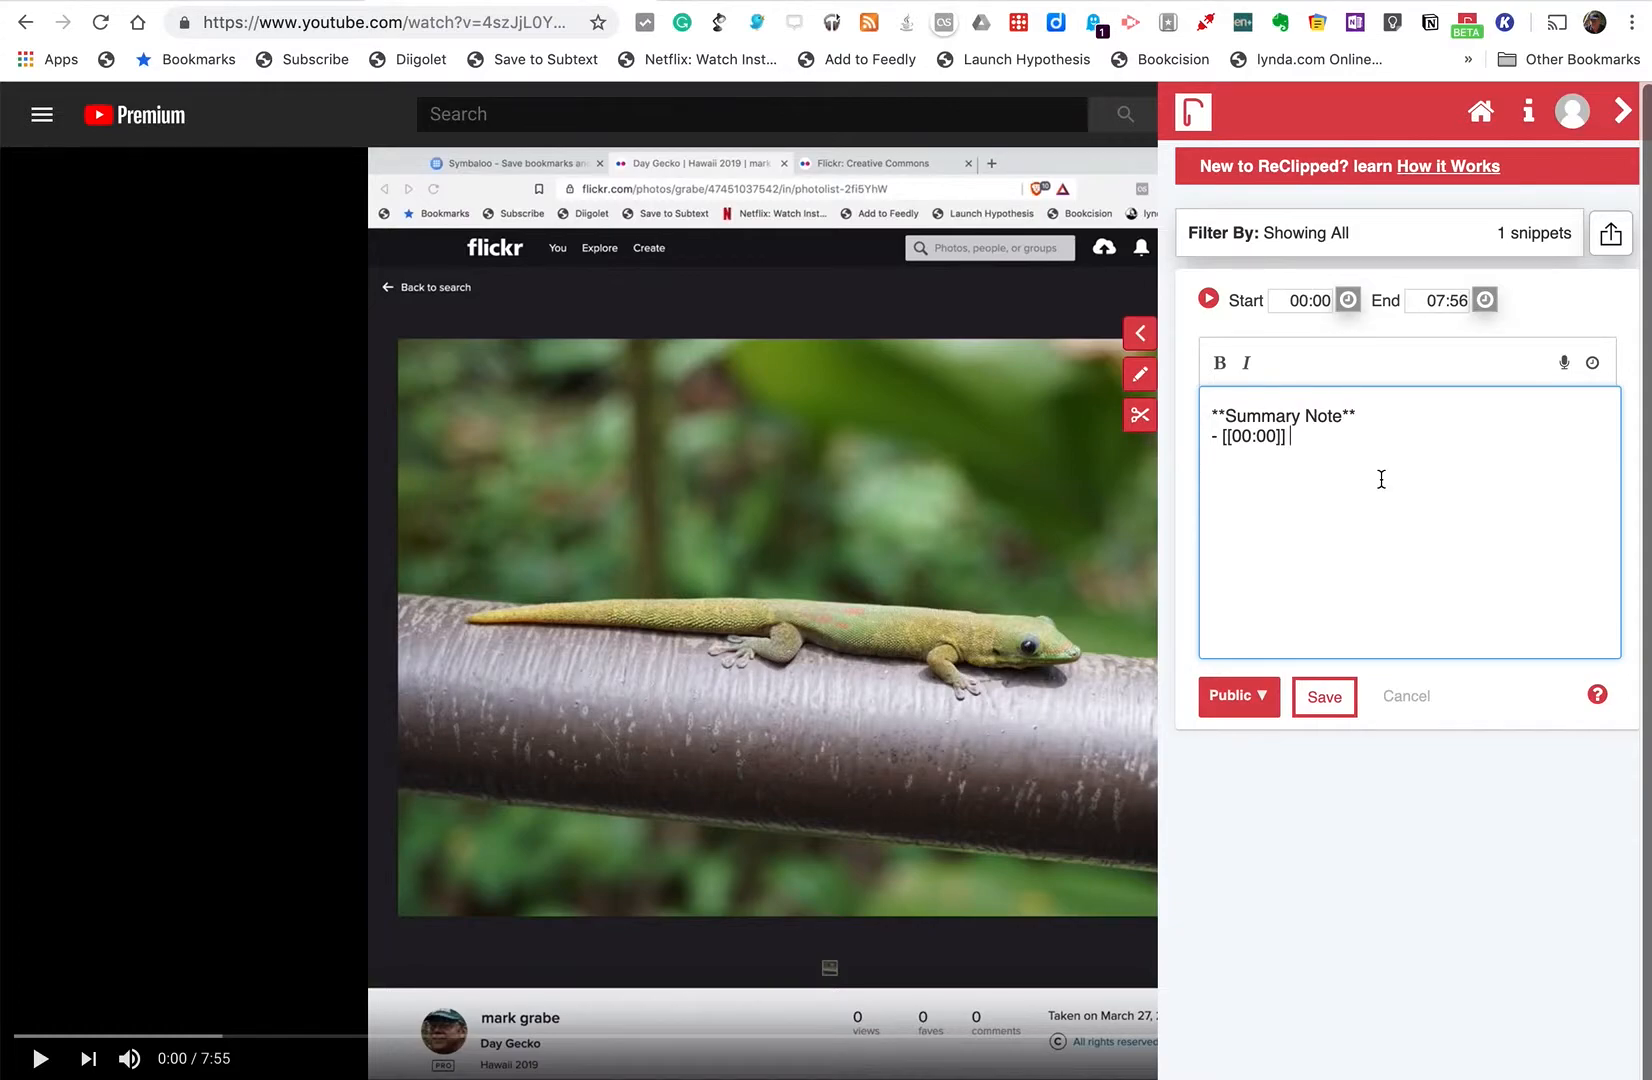
text(This video explains how to e)
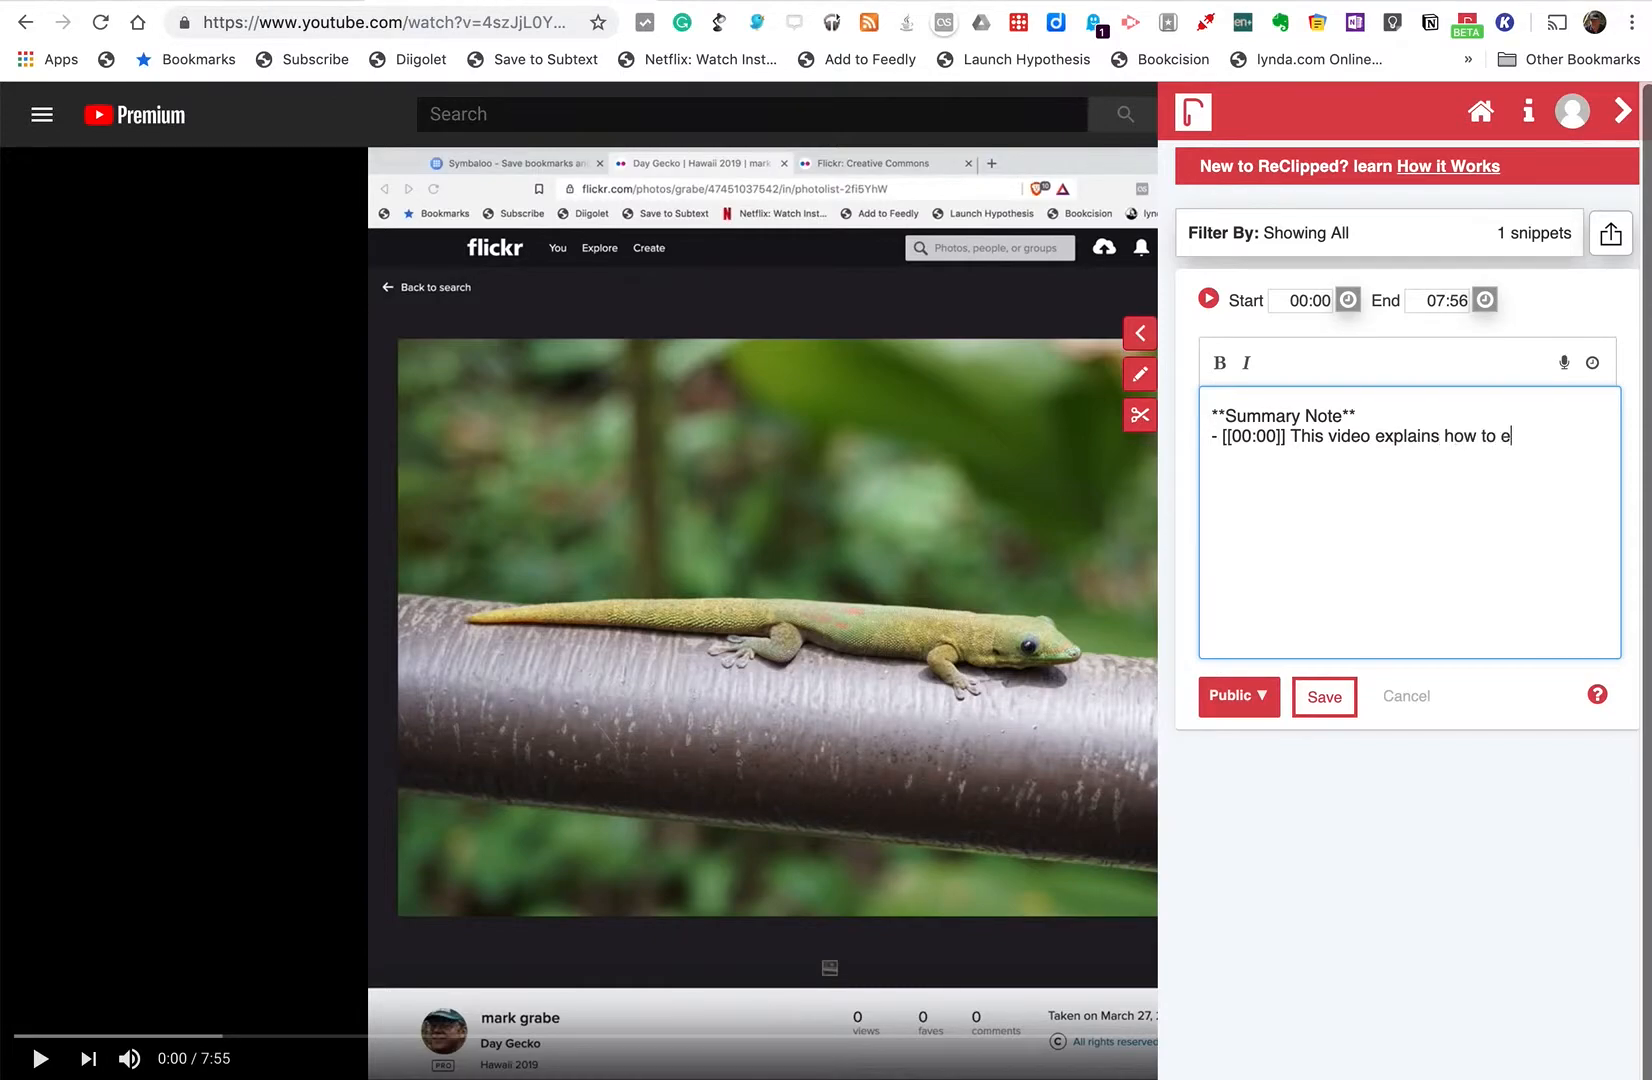
text(stablish Creative Common licenses on)
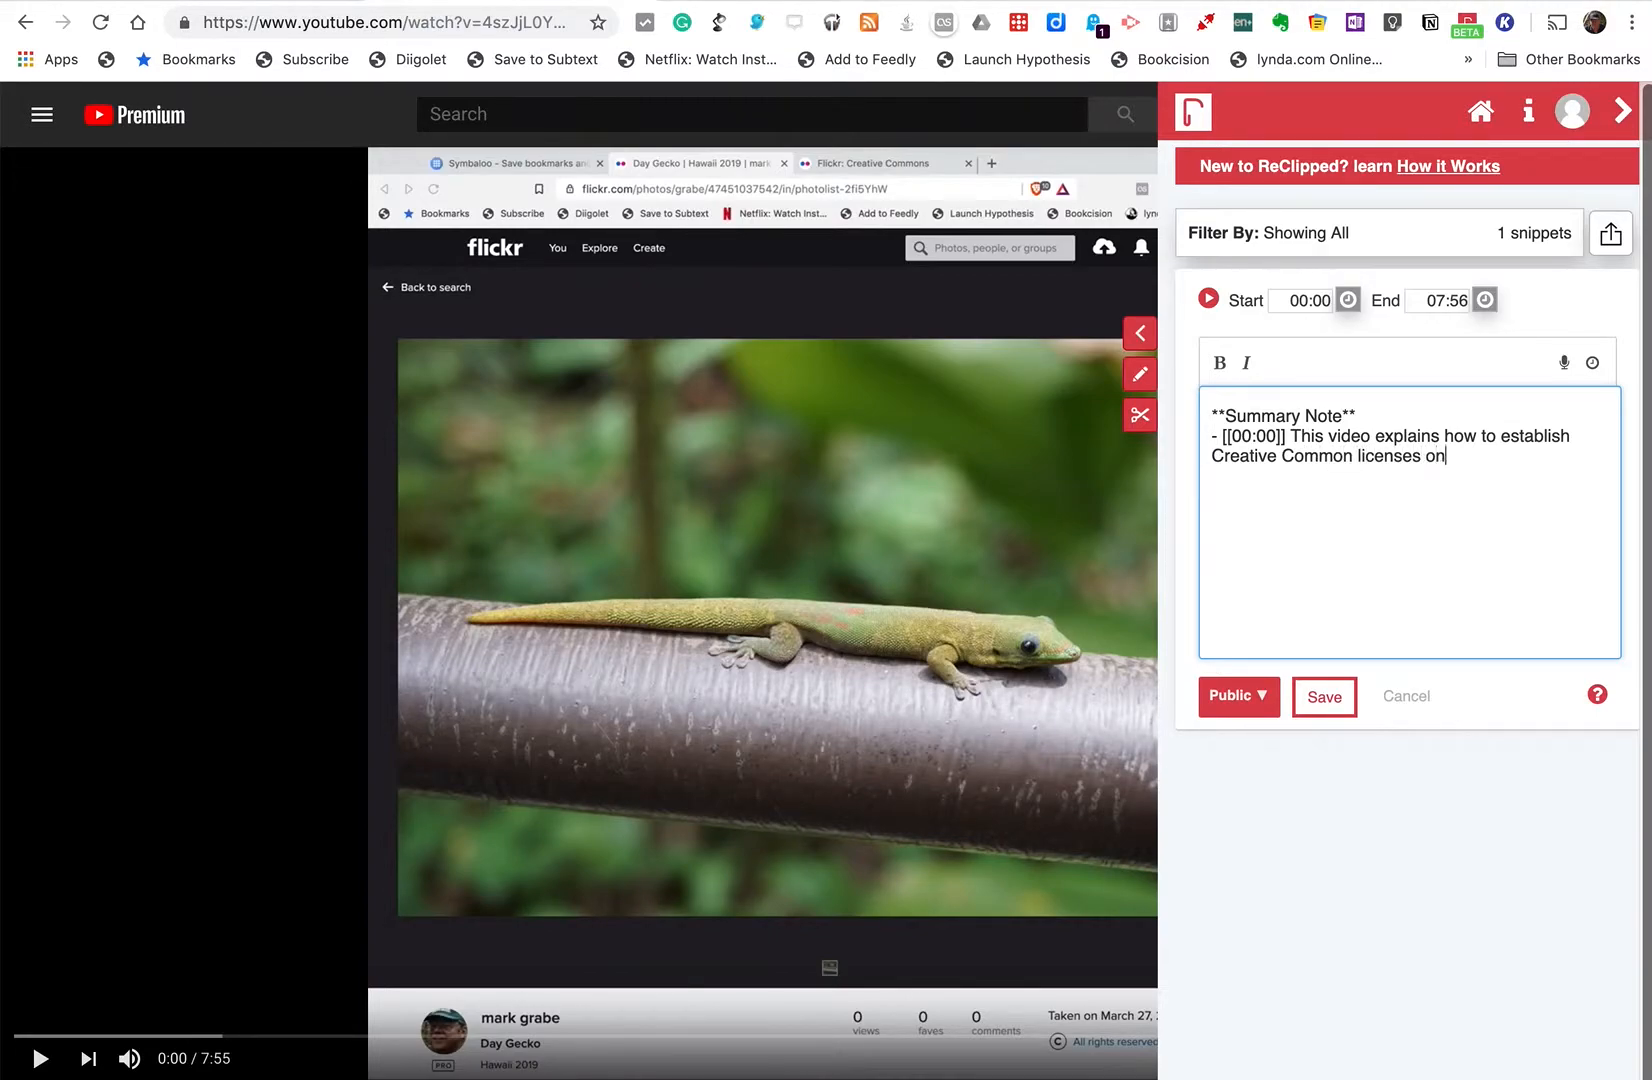
text( fl)
key(BackSpace)
key(BackSpace)
key(BackSpace)
key(BackSpace)
key(BackSpace)
text(for Flickr images.)
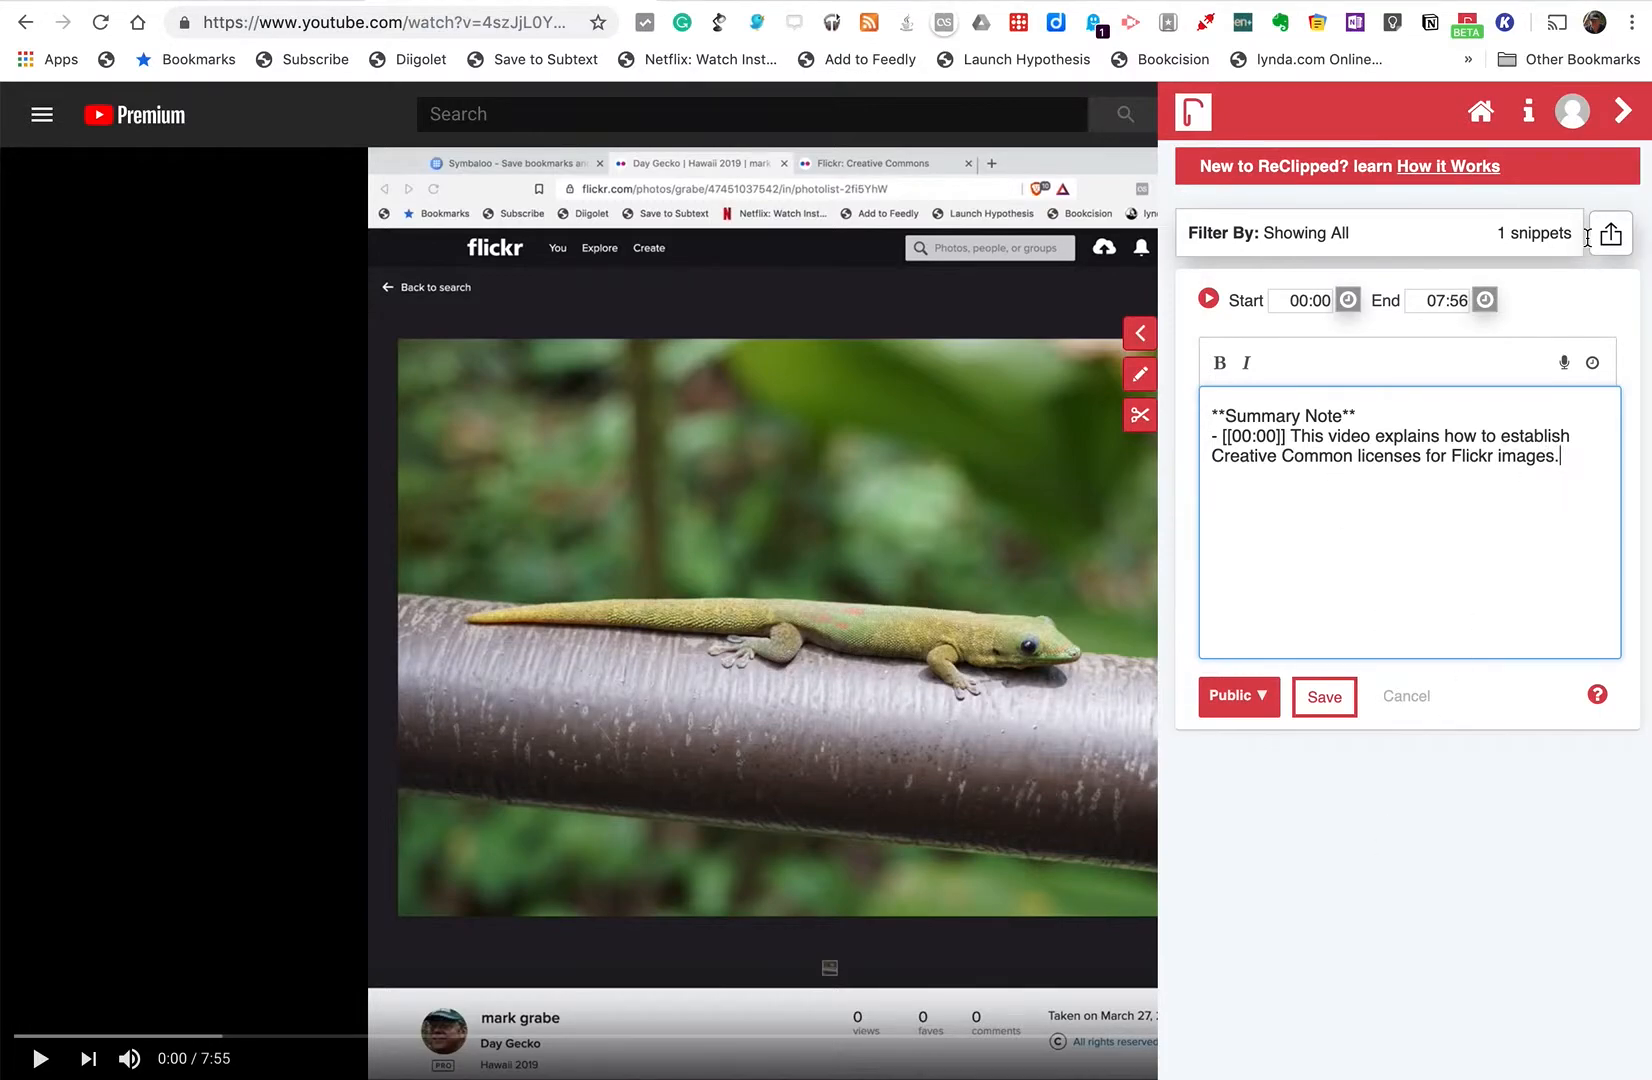
key(Return)
click(1621, 112)
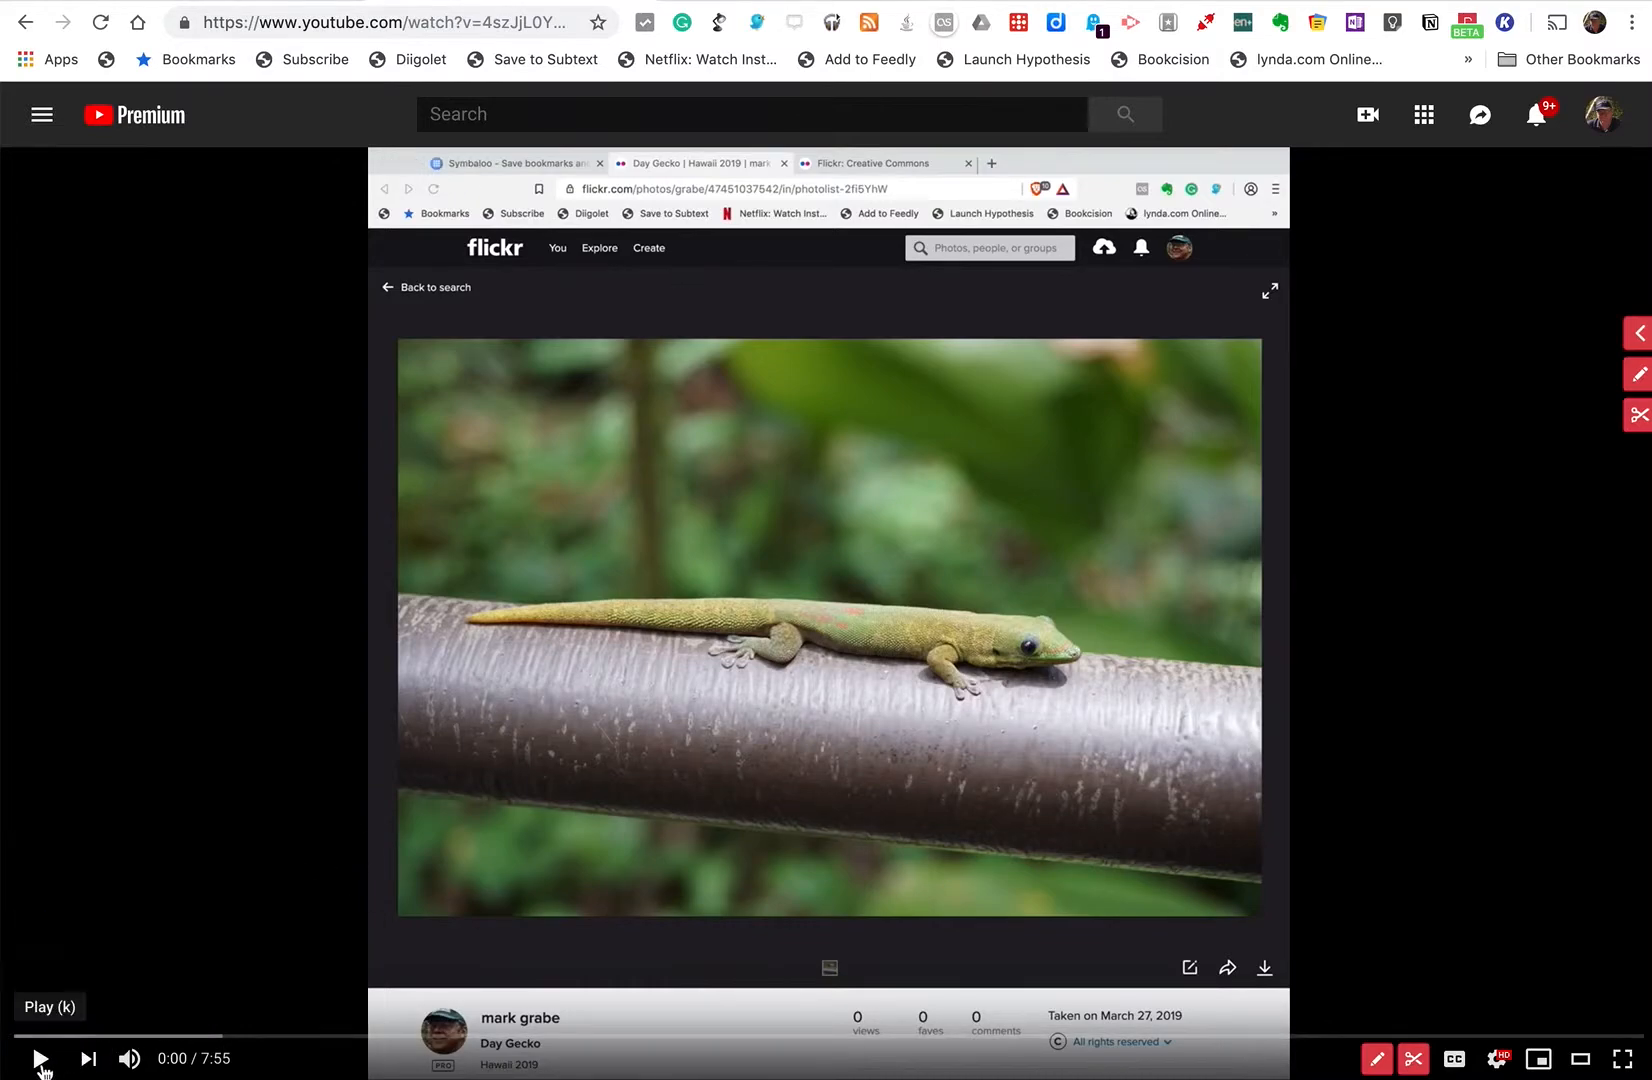
Play the video, skip ahead to about 2:51 and pause it at 2:53.
click(40, 1068)
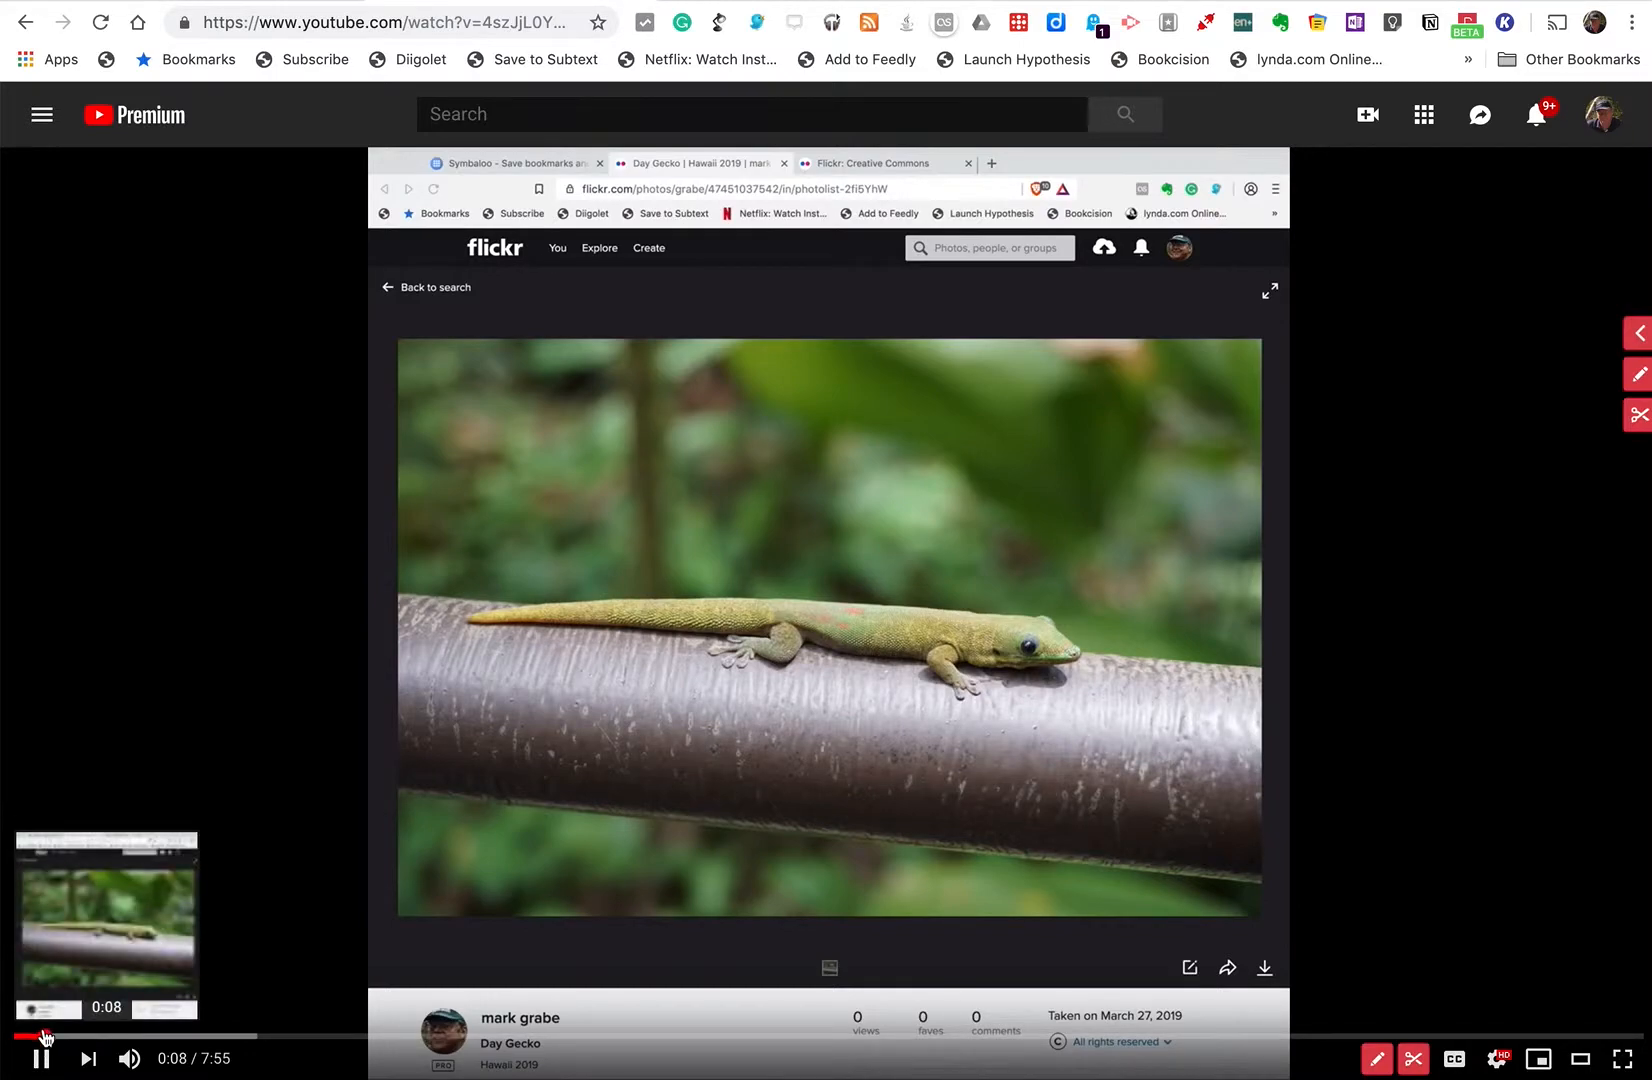
click(48, 1035)
drag(48, 1035, 598, 1040)
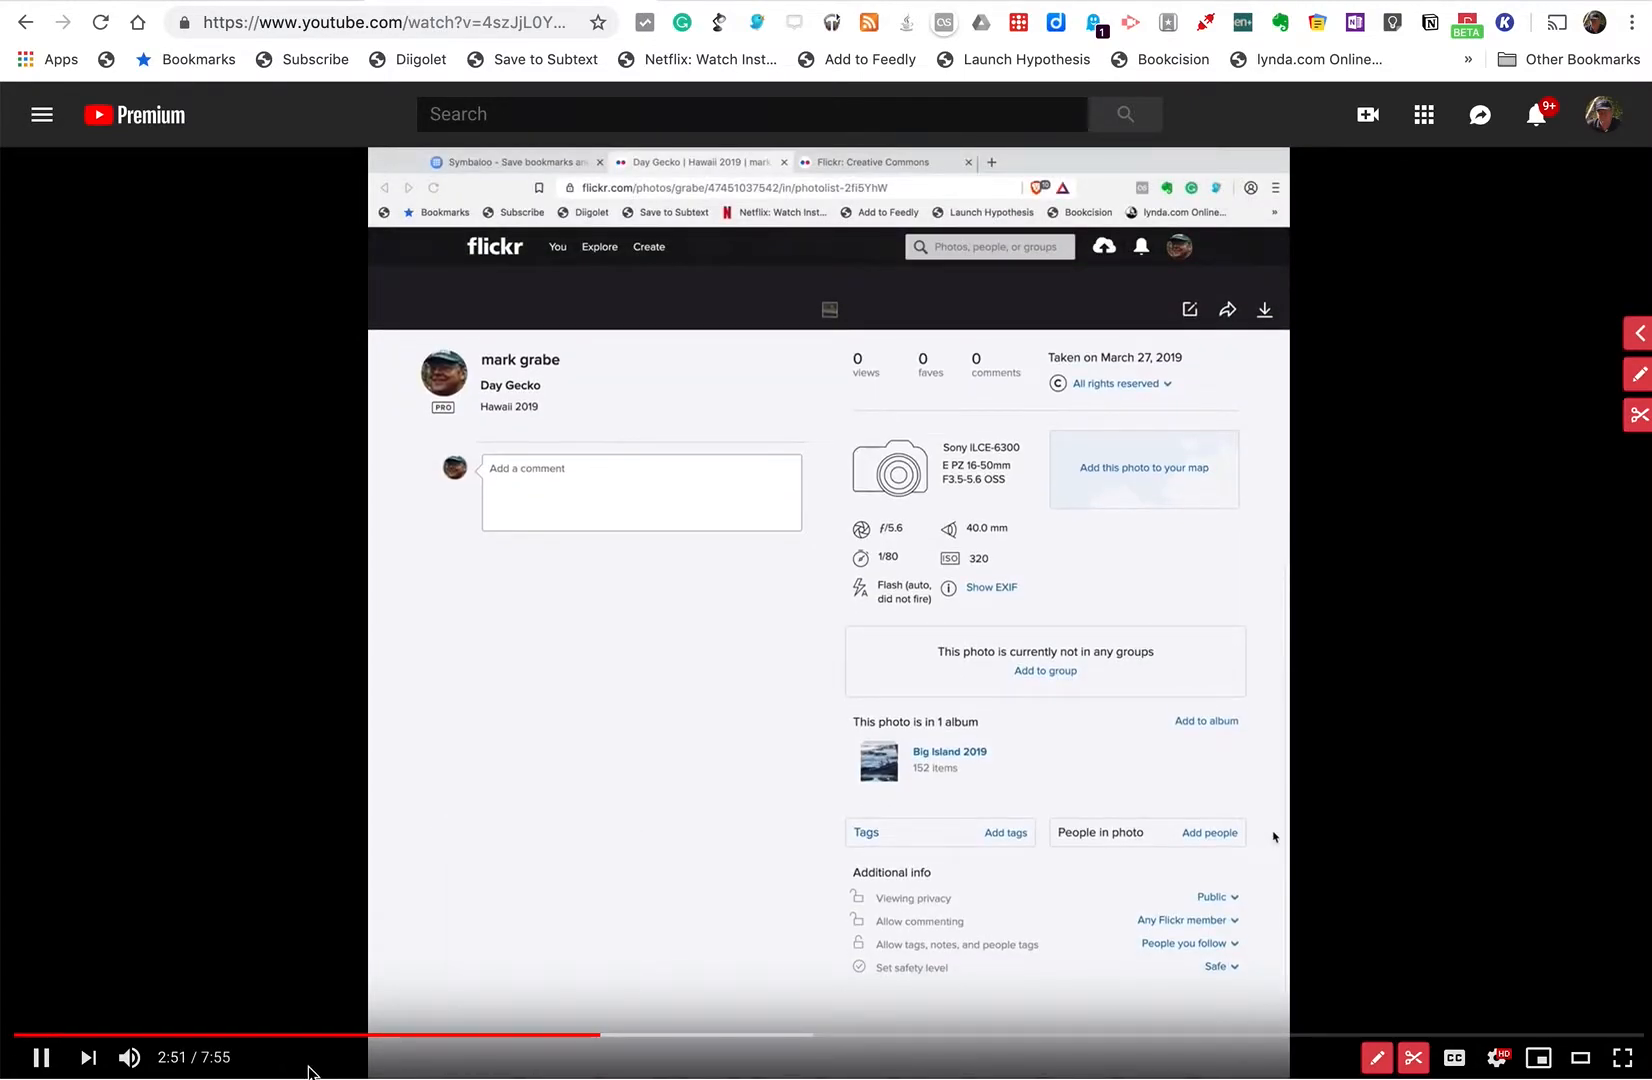
click(40, 1057)
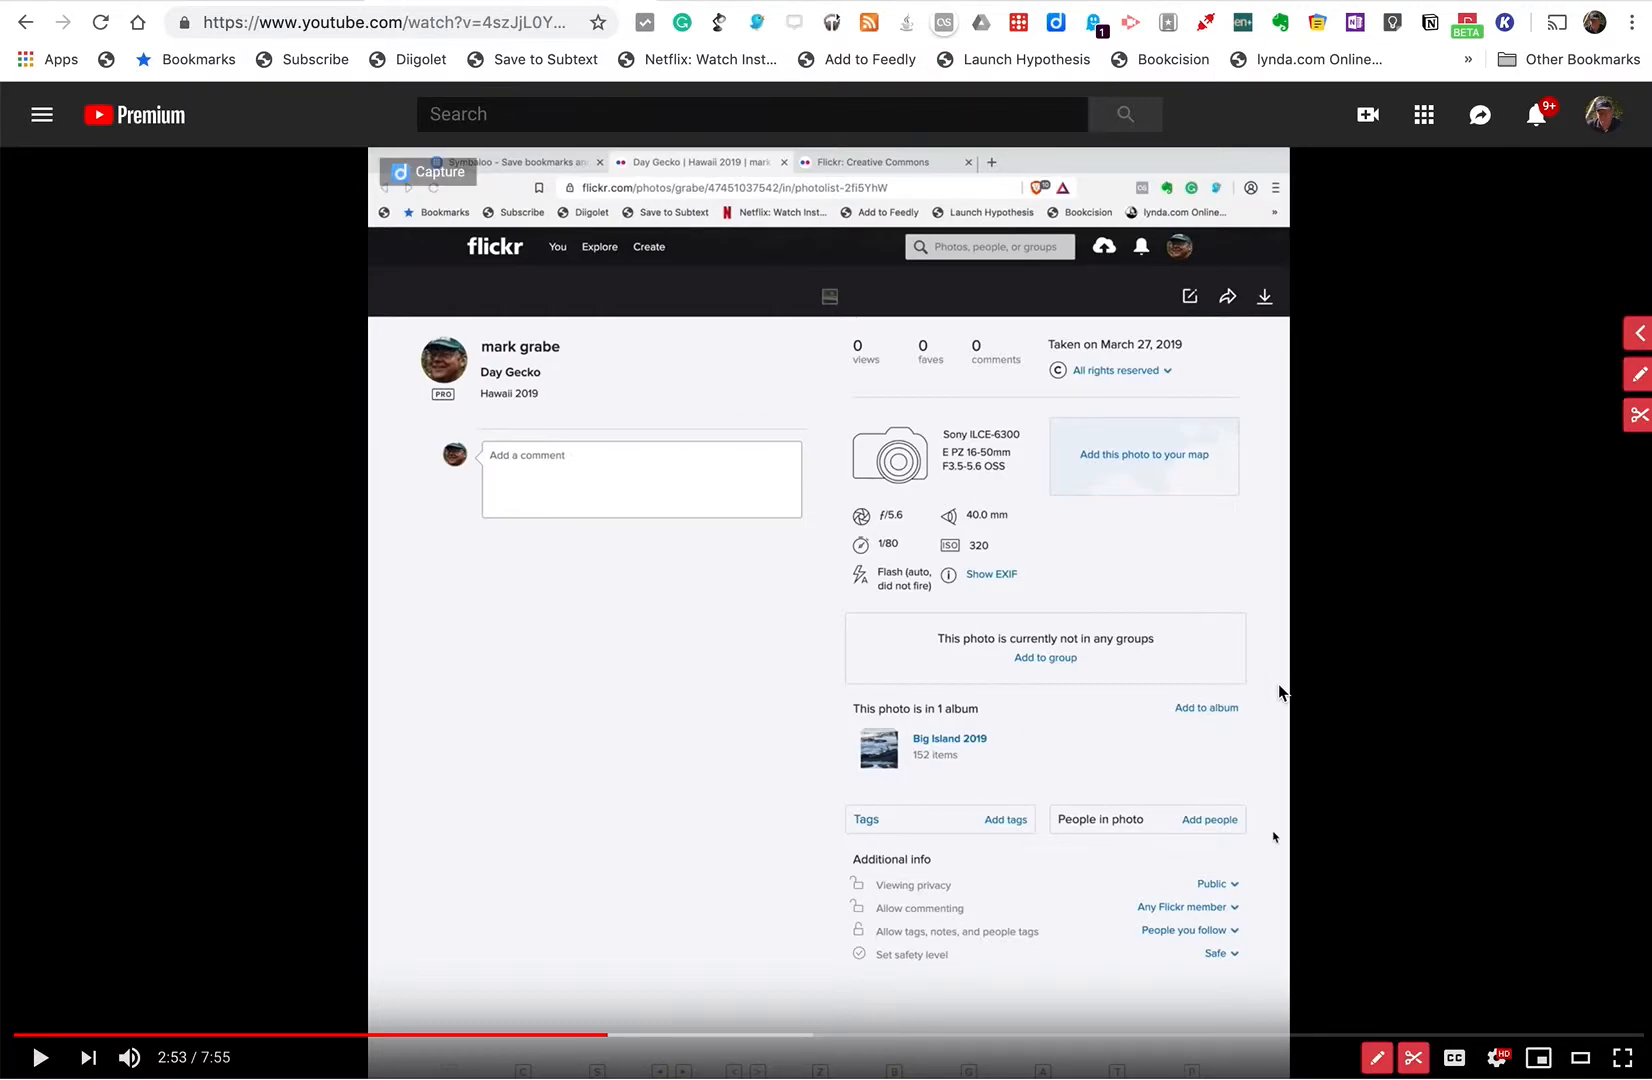
Add a 02:53 entry: 'Note that before you add a CC license you want to make certain that the image is "public".'.
click(1638, 374)
click(1365, 506)
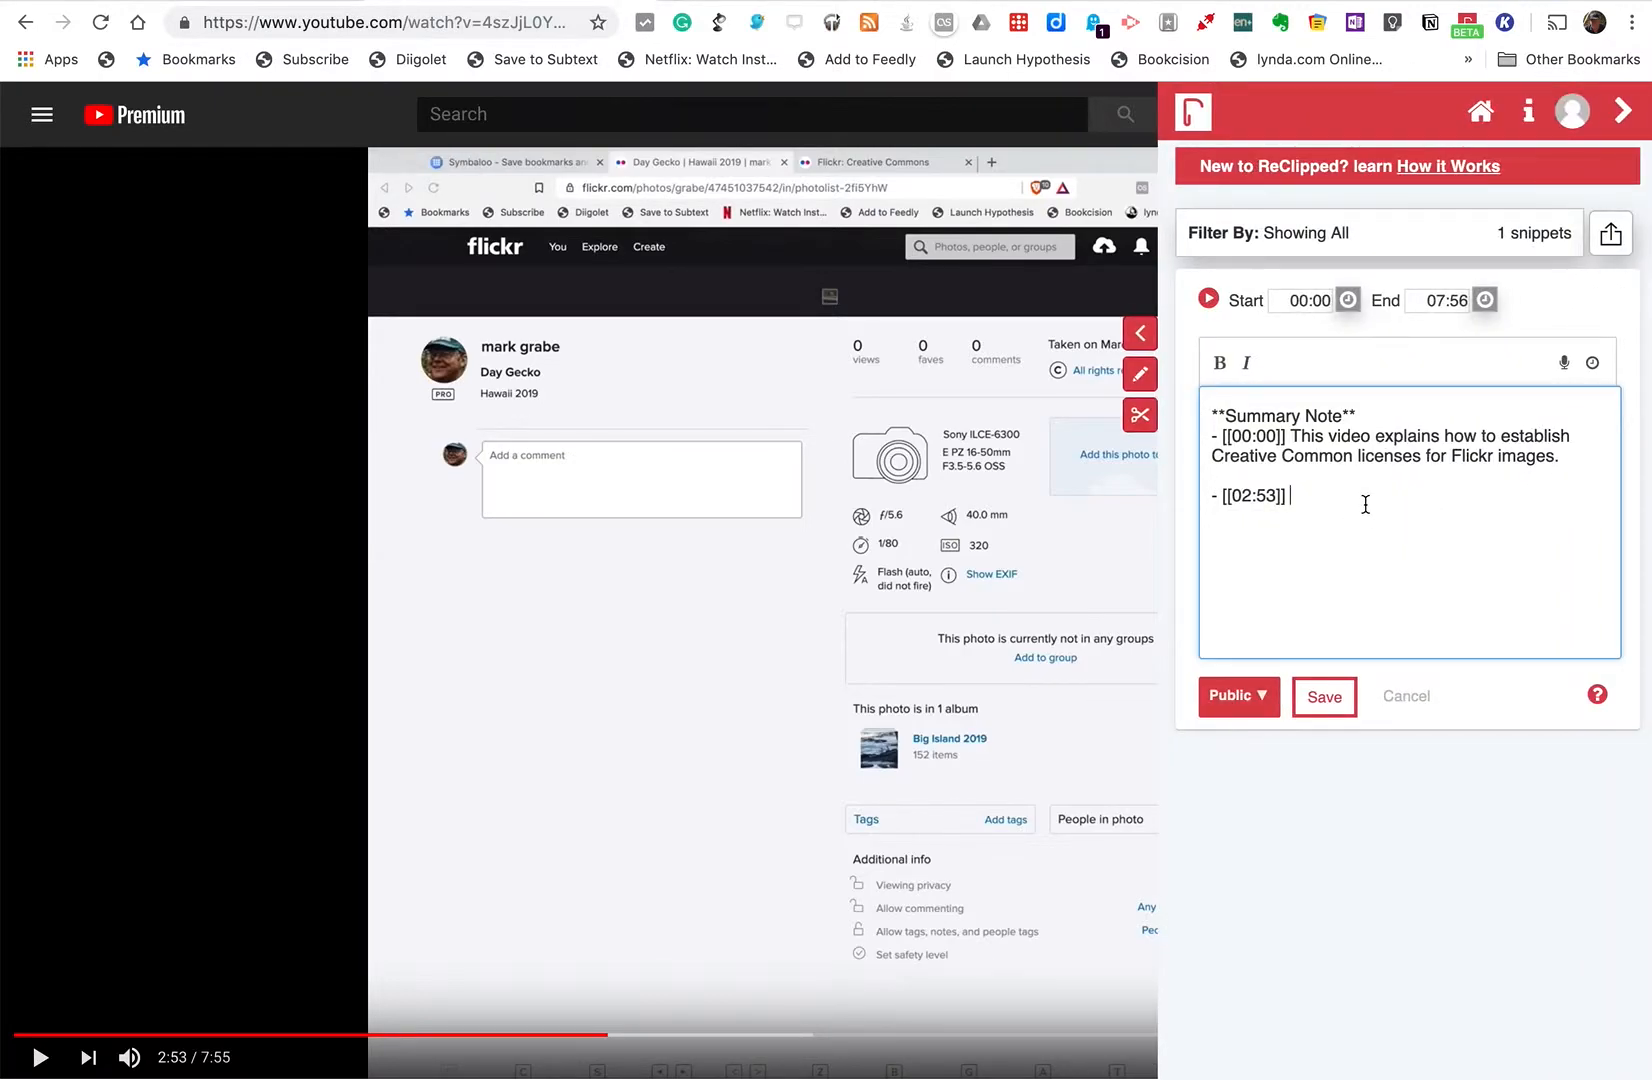
text(Note that be)
text(e y)
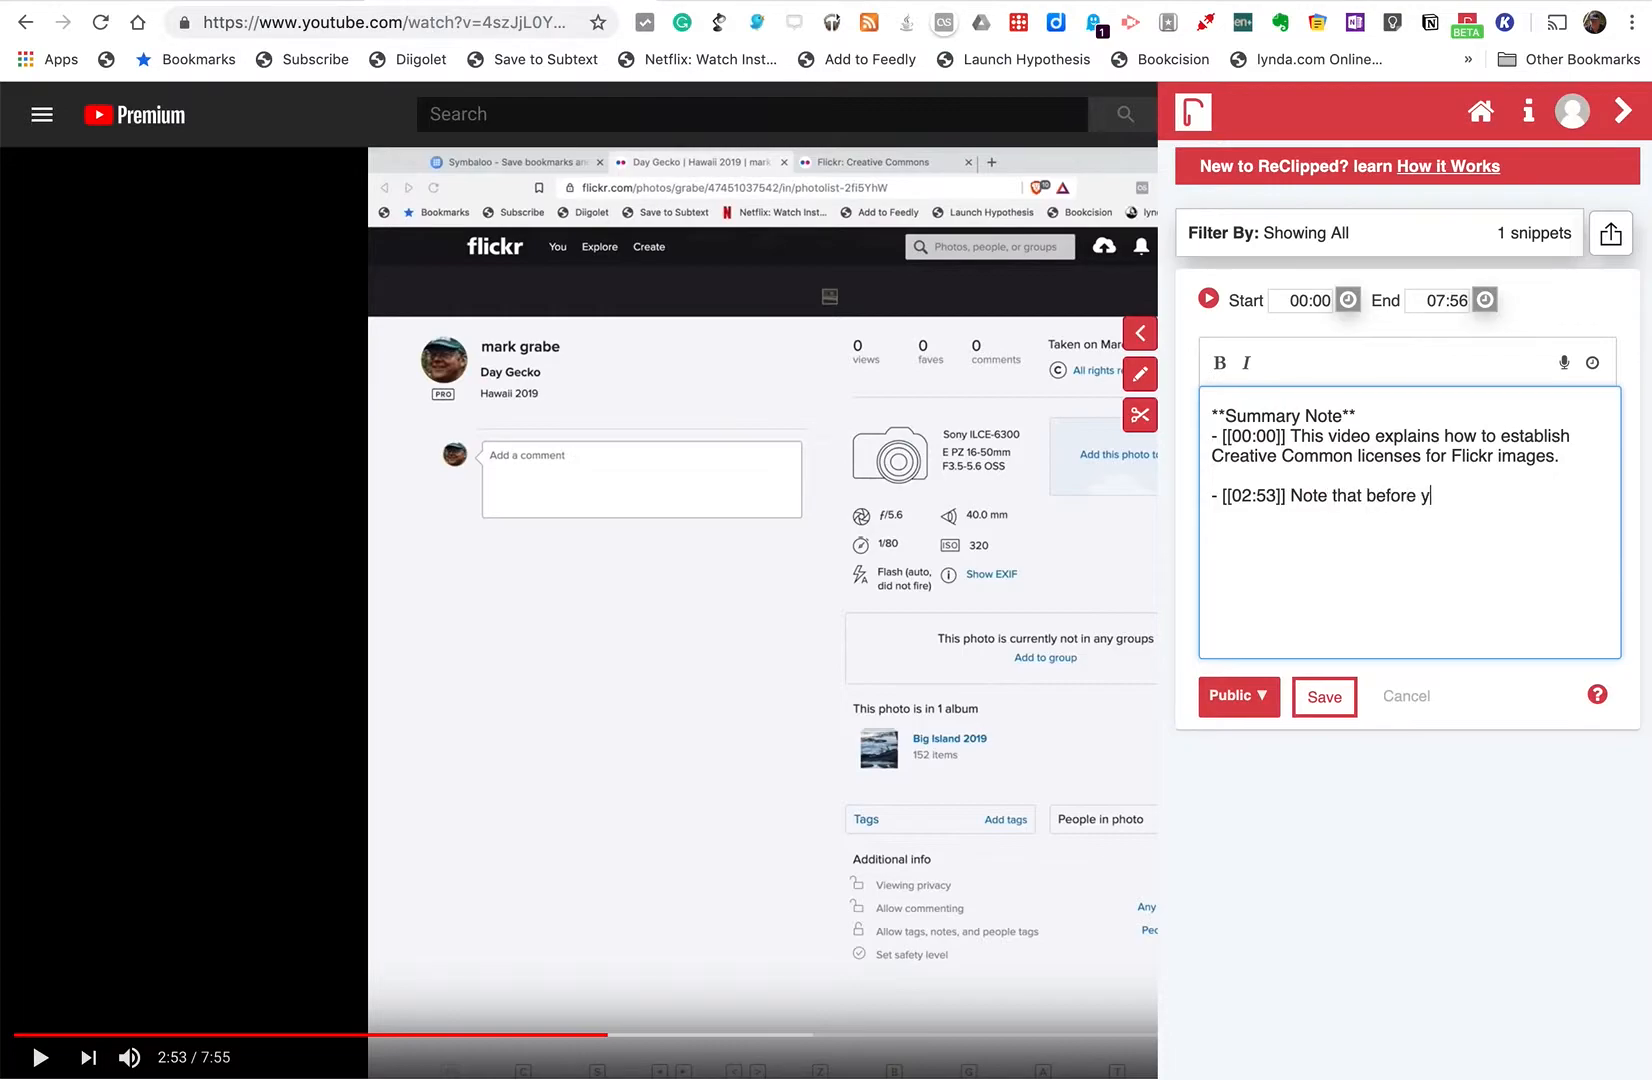
text(ou add a CC license you)
key(BackSpace)
text(y)
key(BackSpace)
key(BackSpace)
text(ou want to)
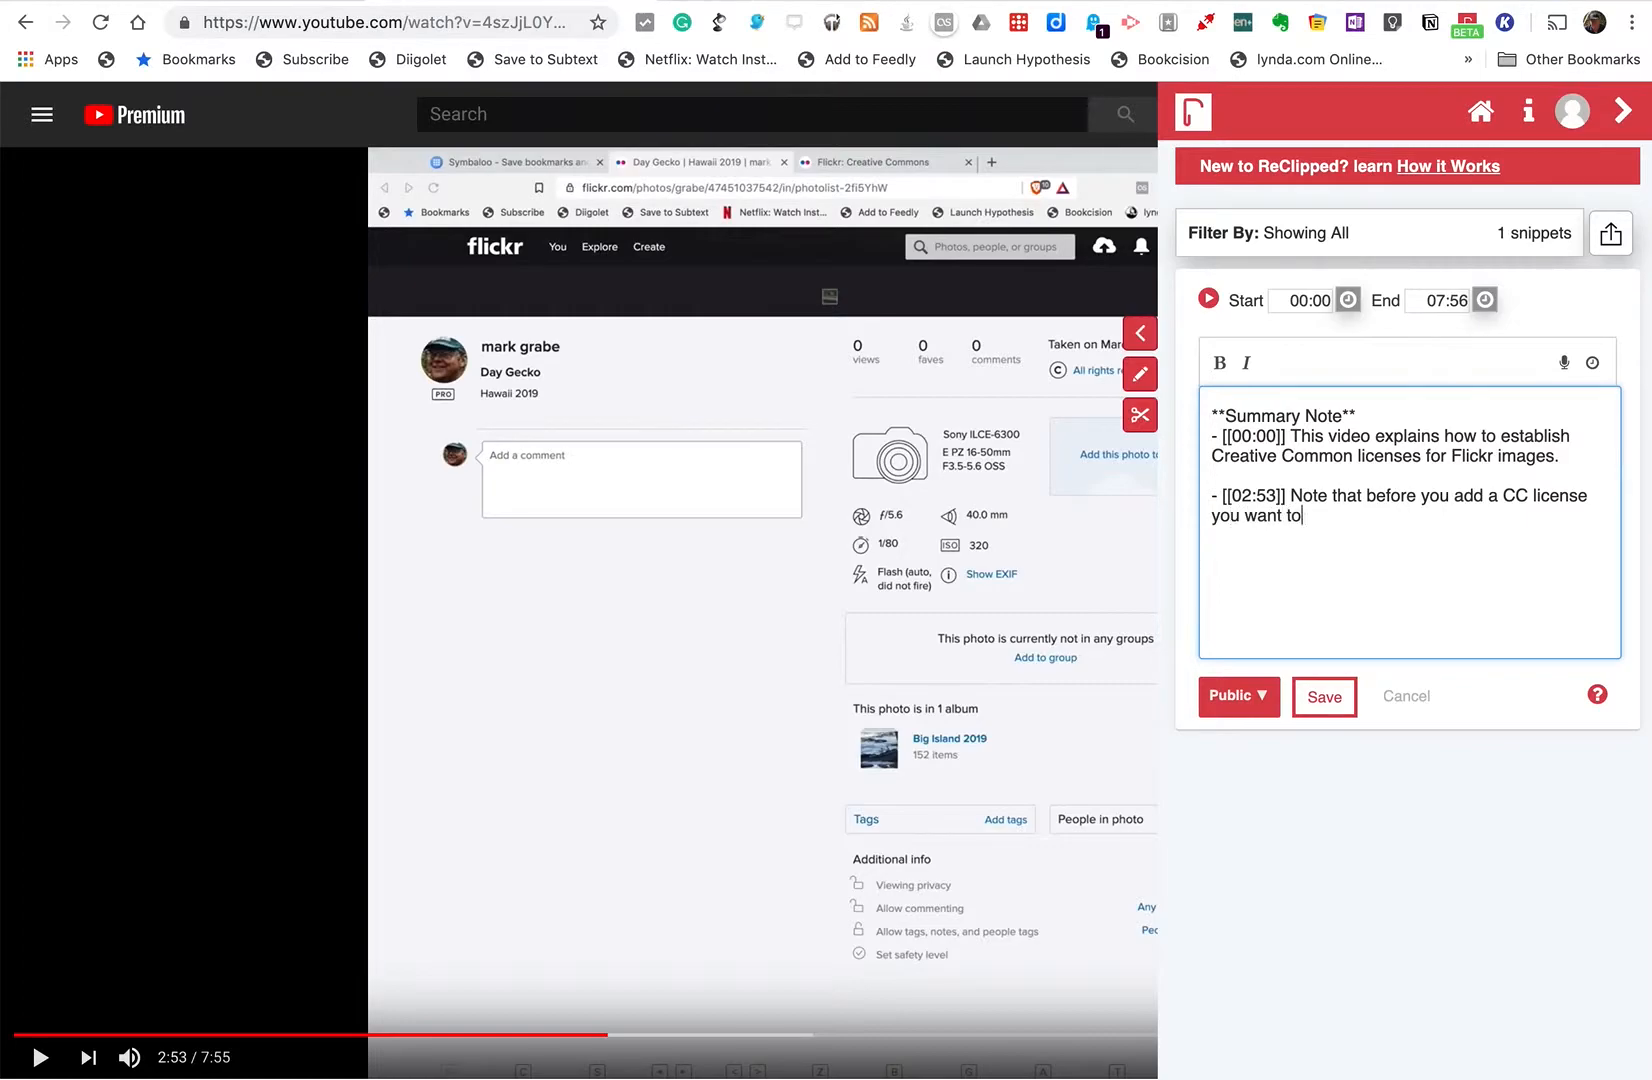
text( make certain that the image)
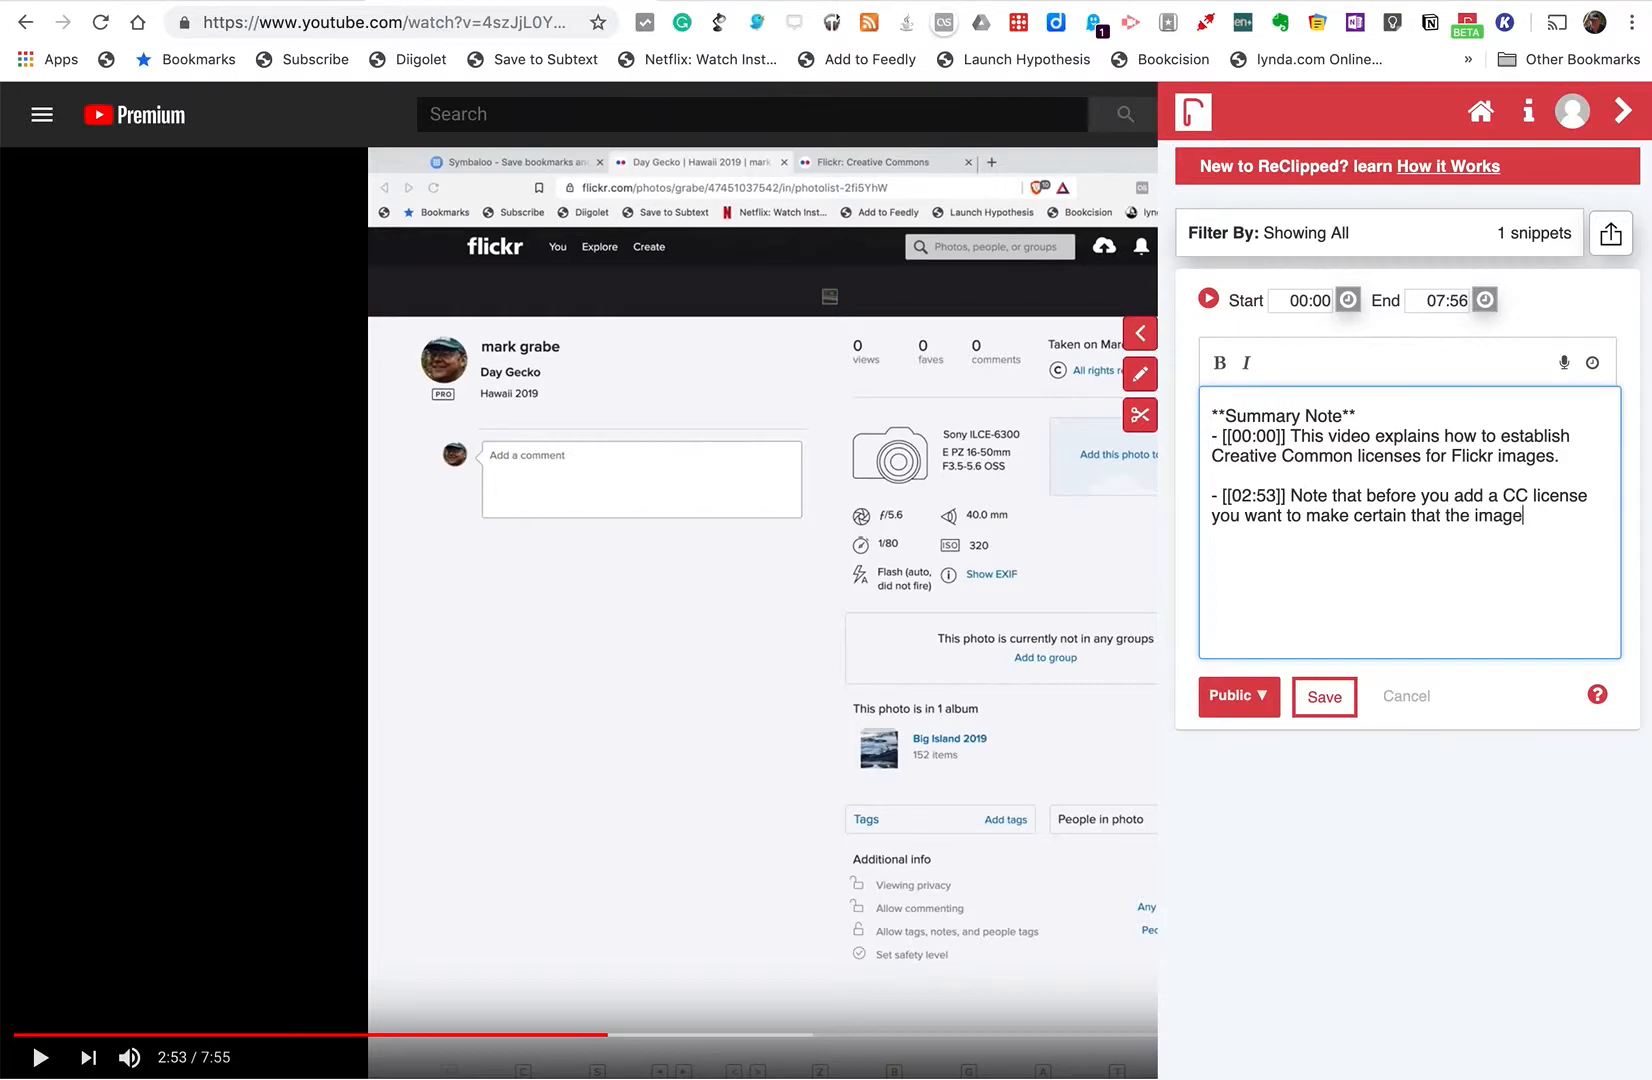
text( is "public".)
key(Return)
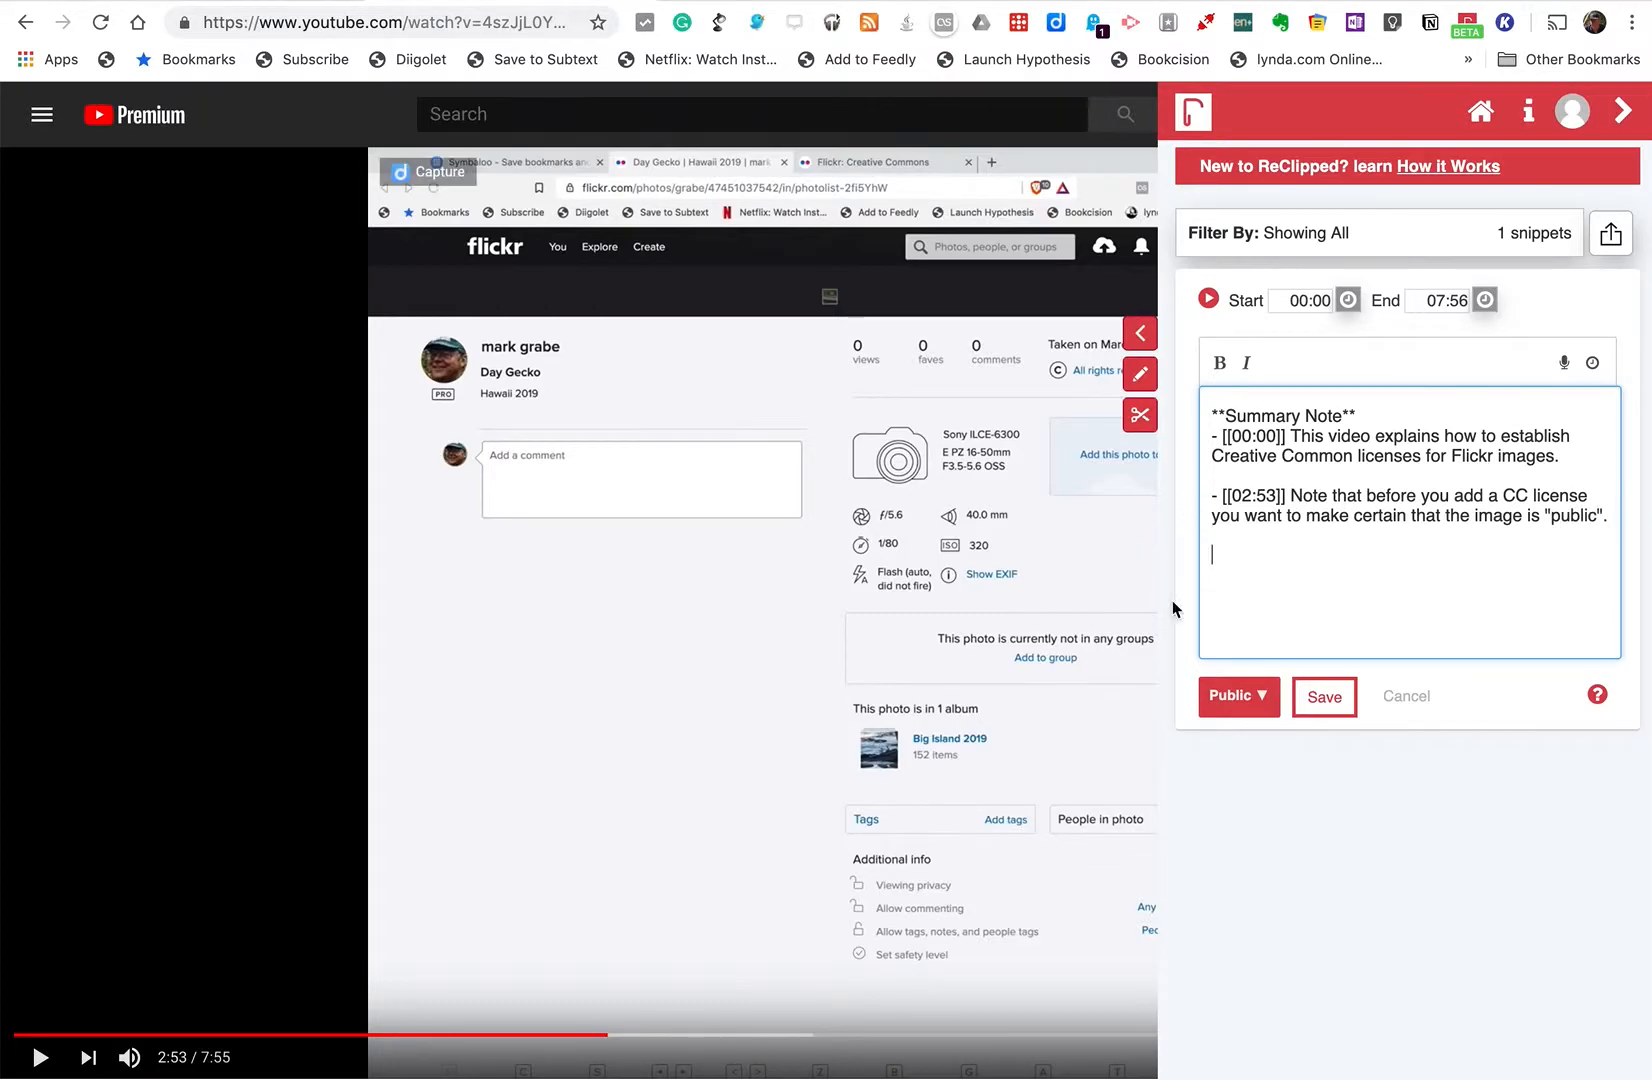
click(1624, 110)
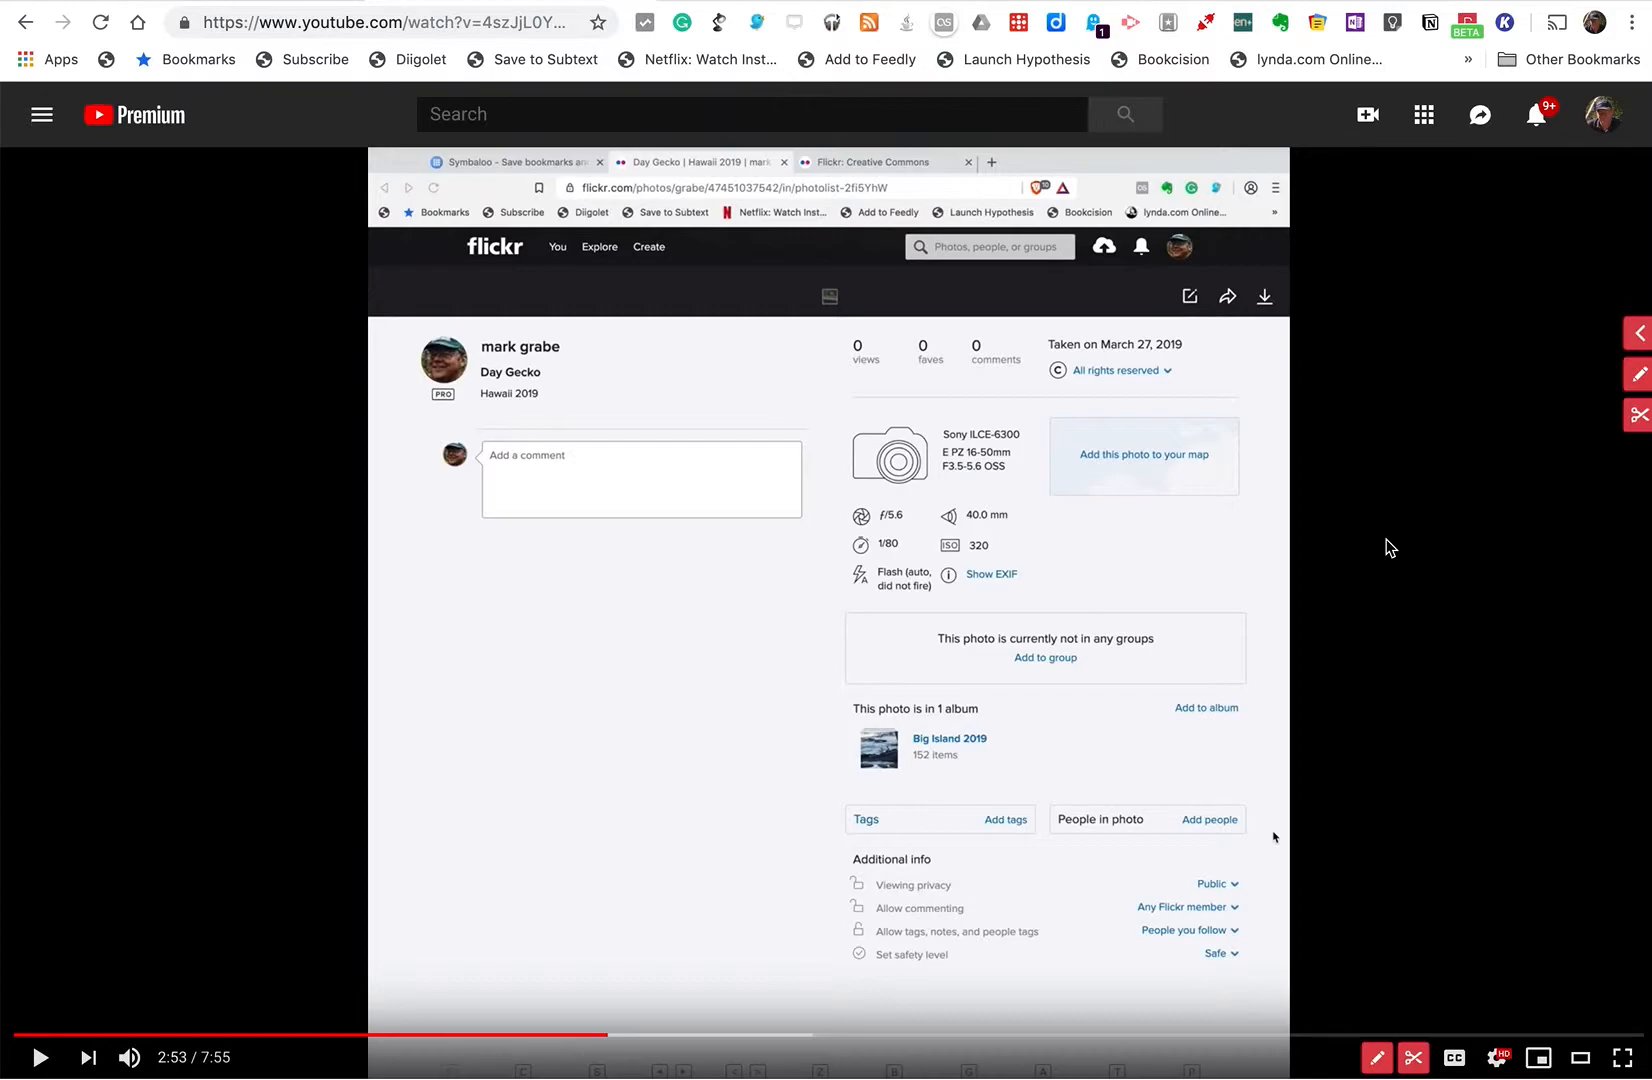
Reopen the summary note, review who can see it, keep it Public and save it.
click(1638, 340)
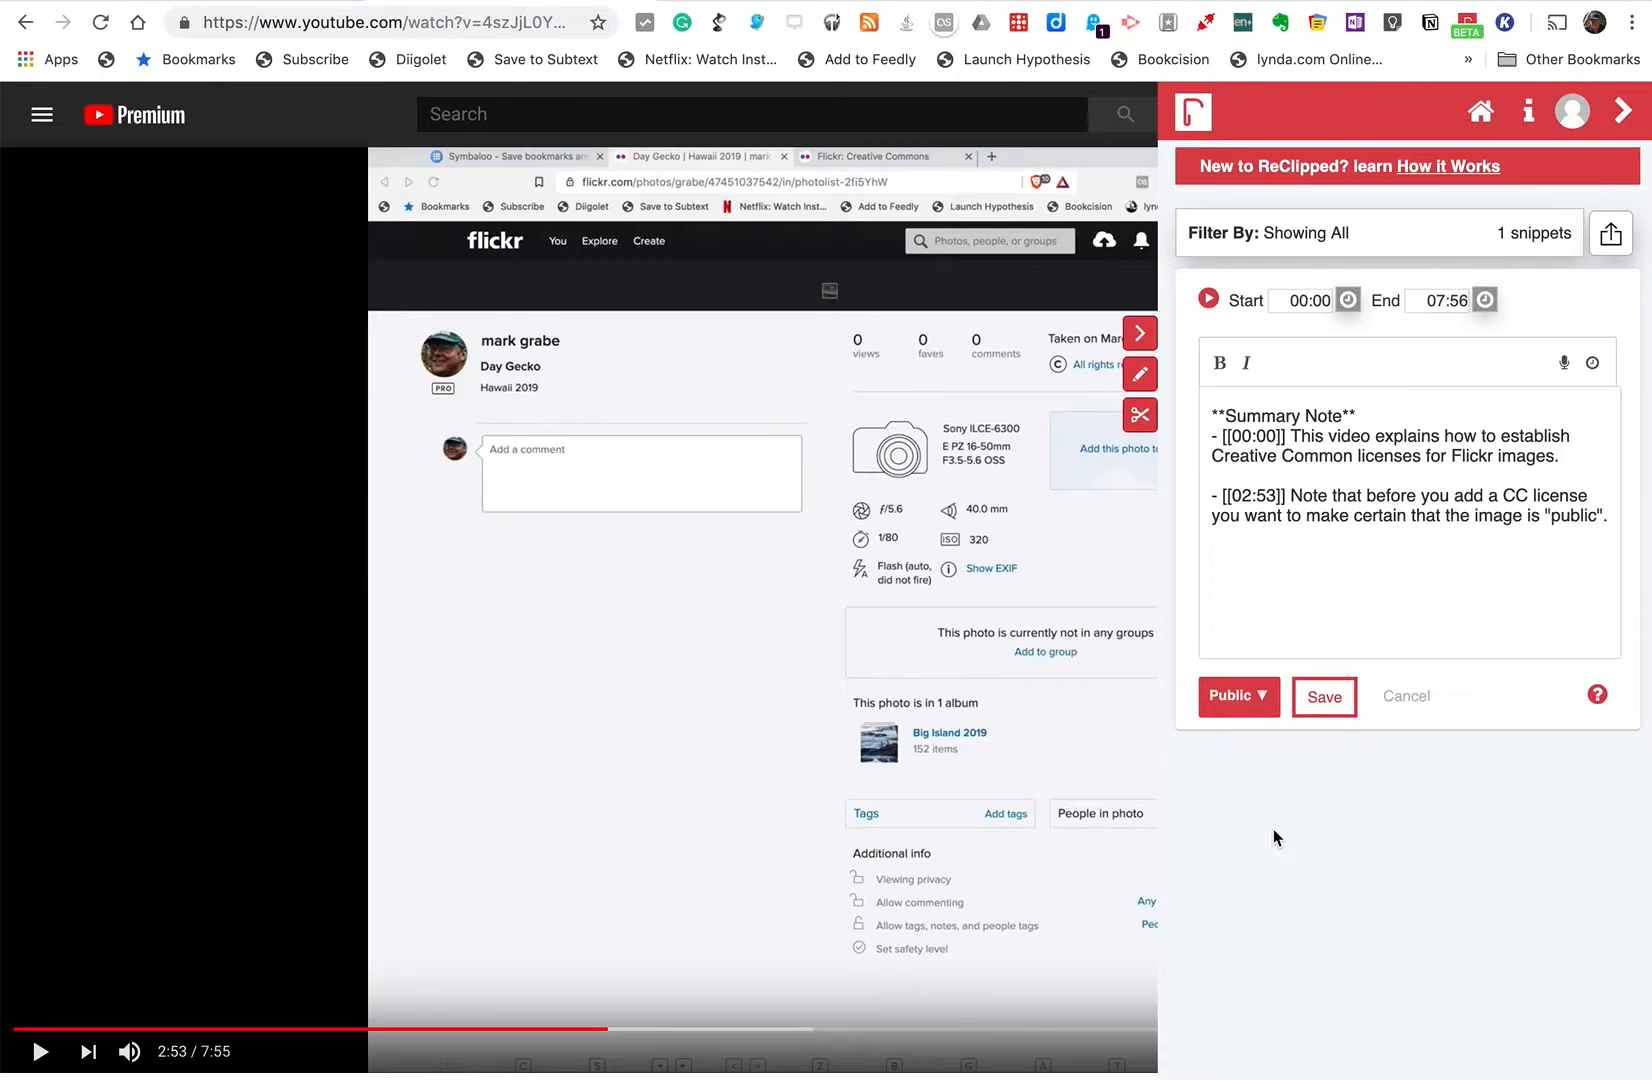
click(1265, 696)
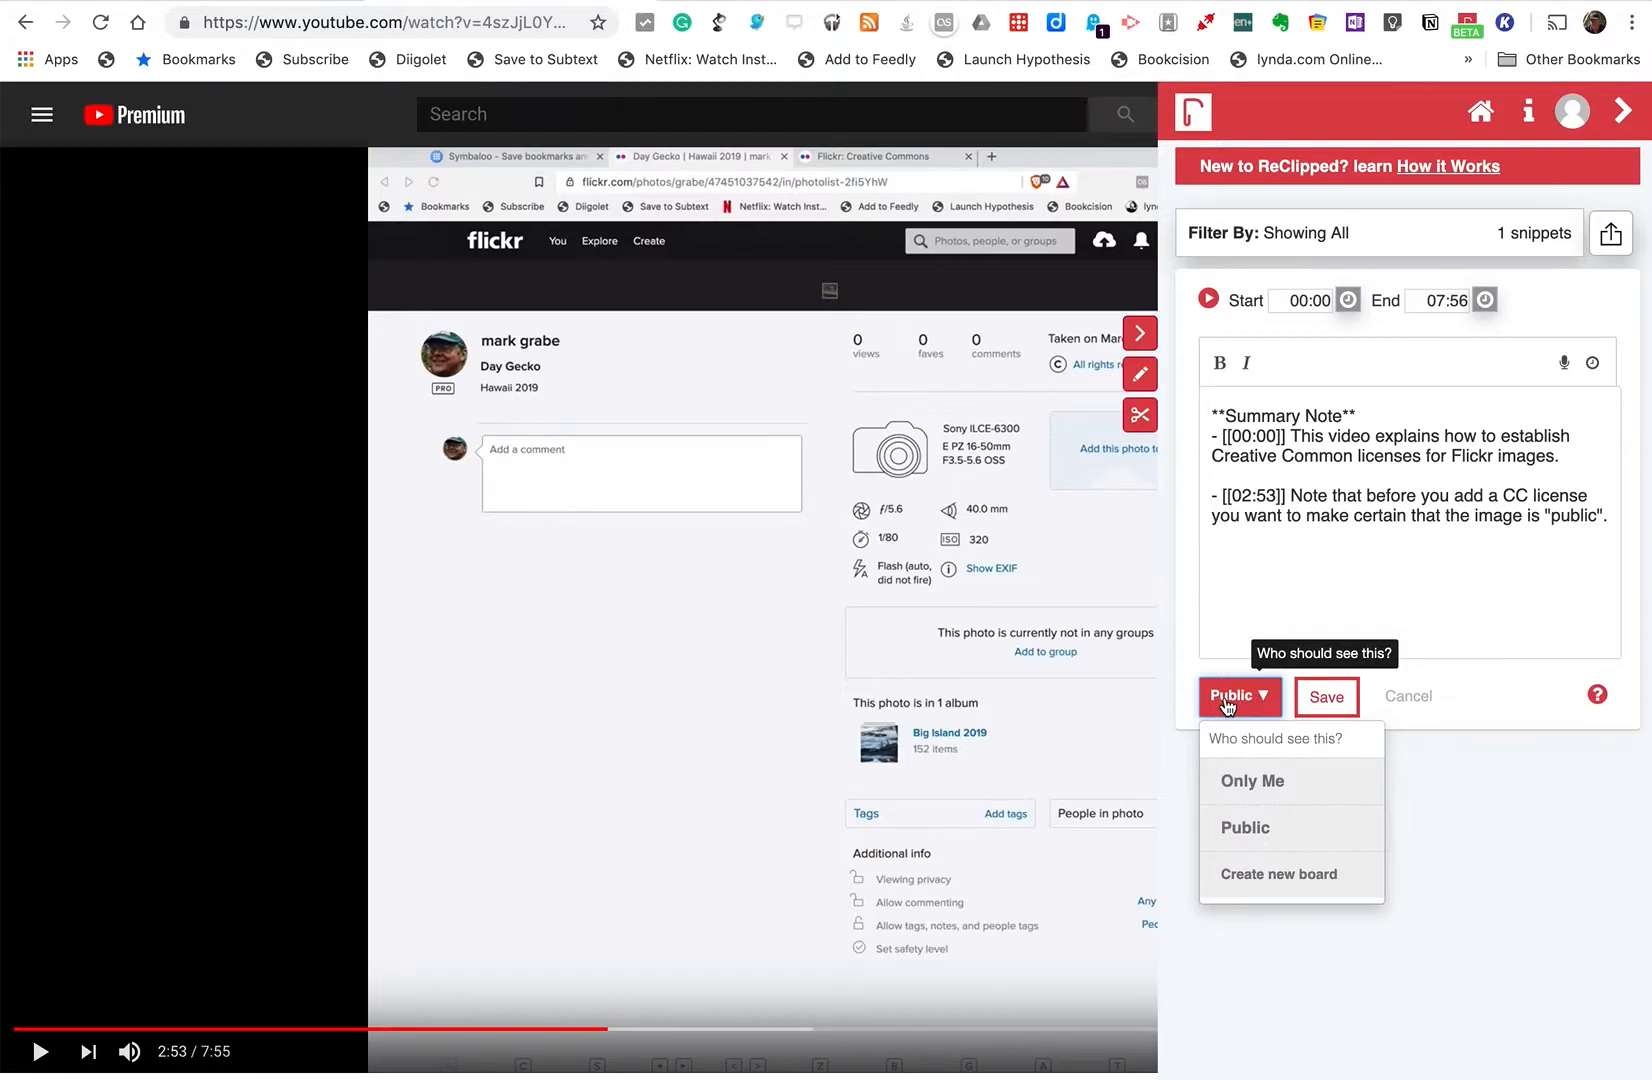
click(1224, 704)
click(1225, 705)
click(1446, 846)
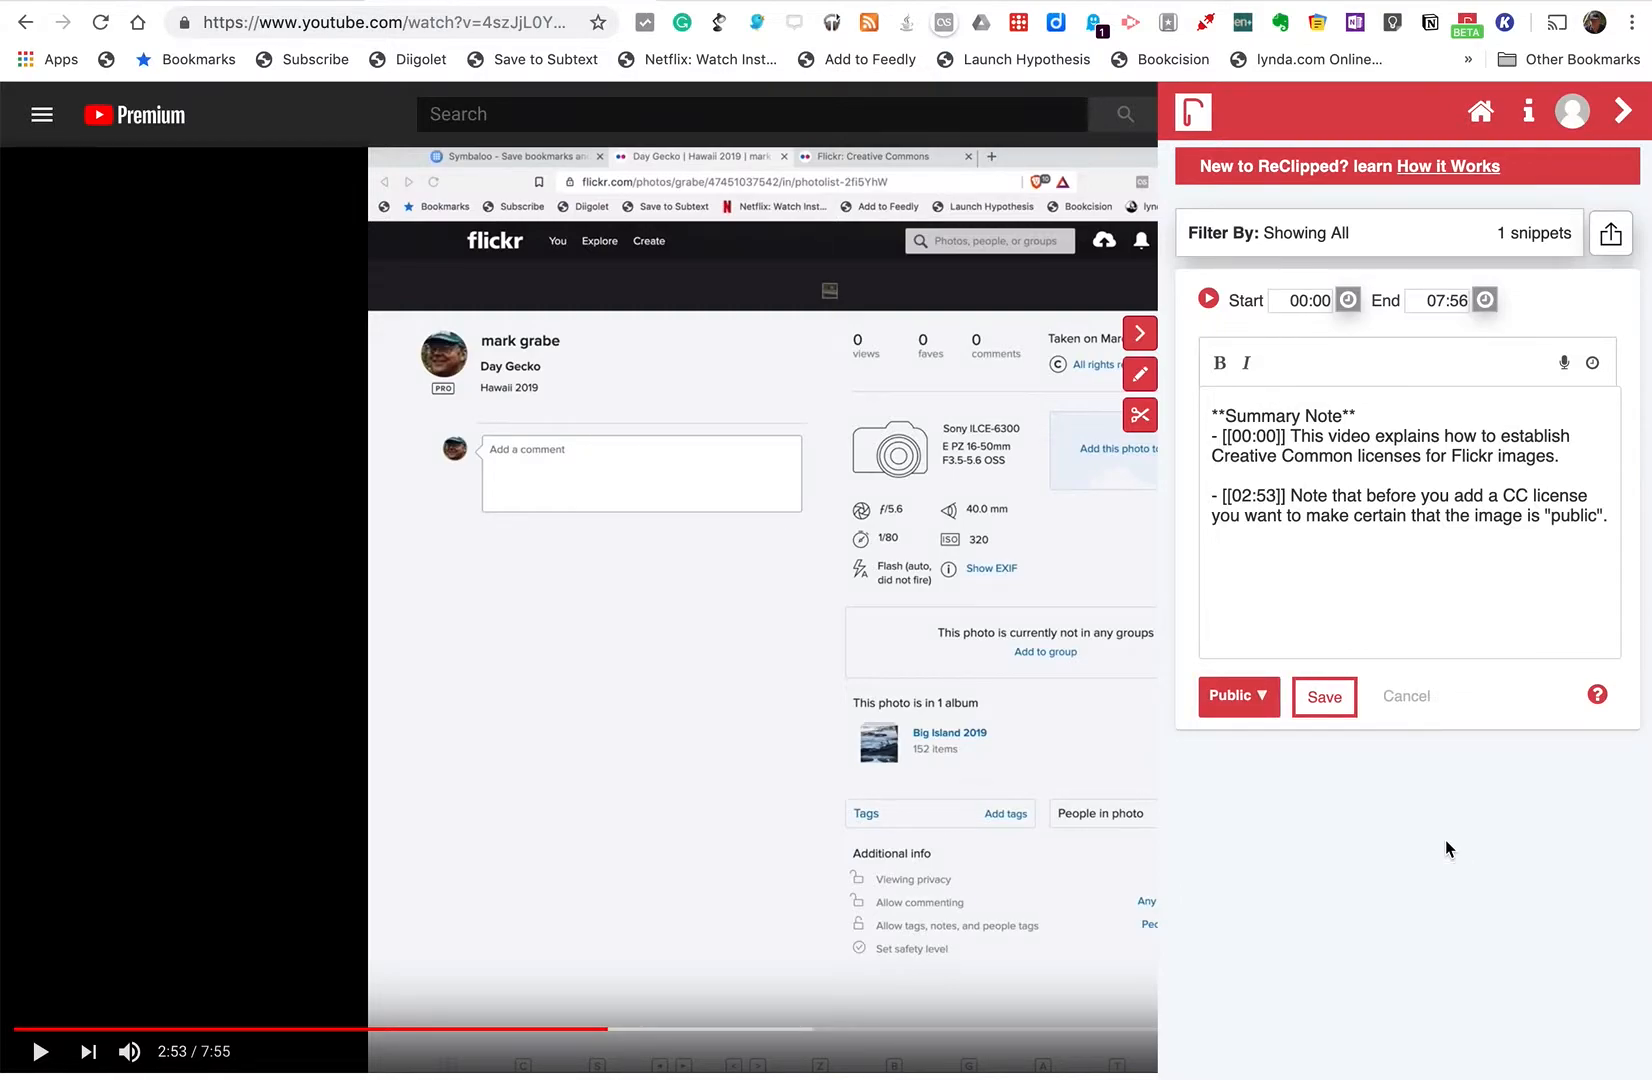
click(1328, 700)
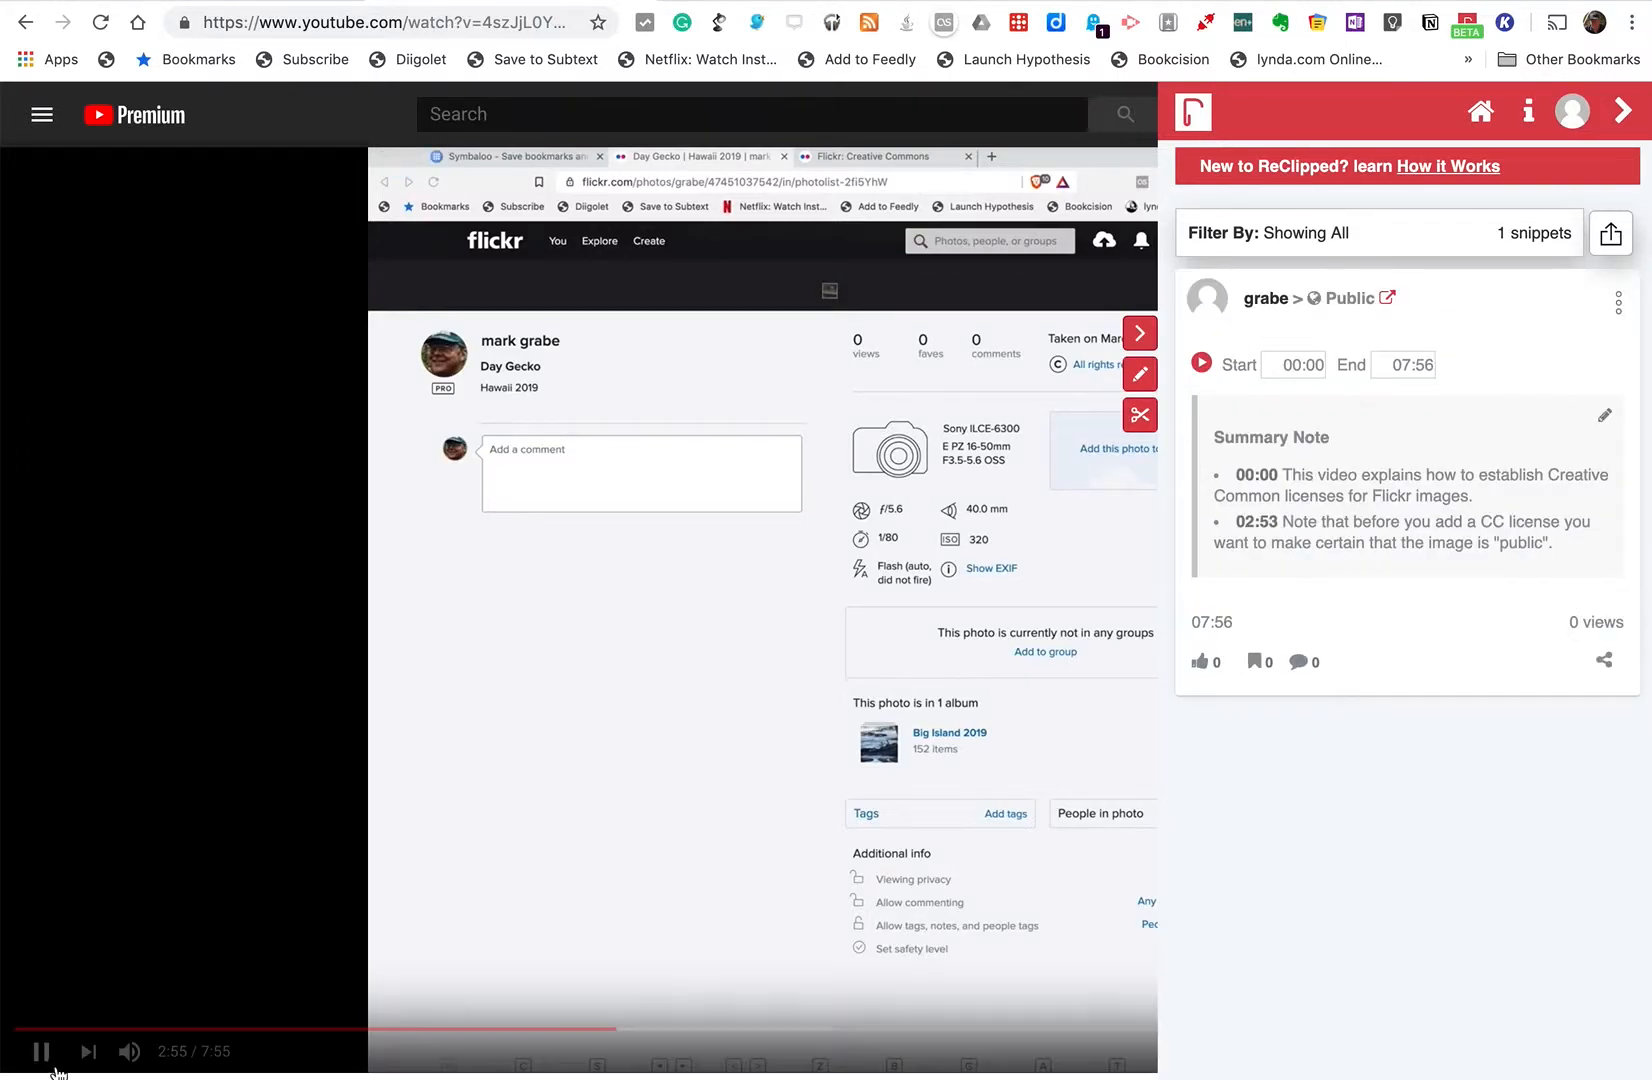
Pause the video and open the sharing link for the saved summary note.
click(50, 1051)
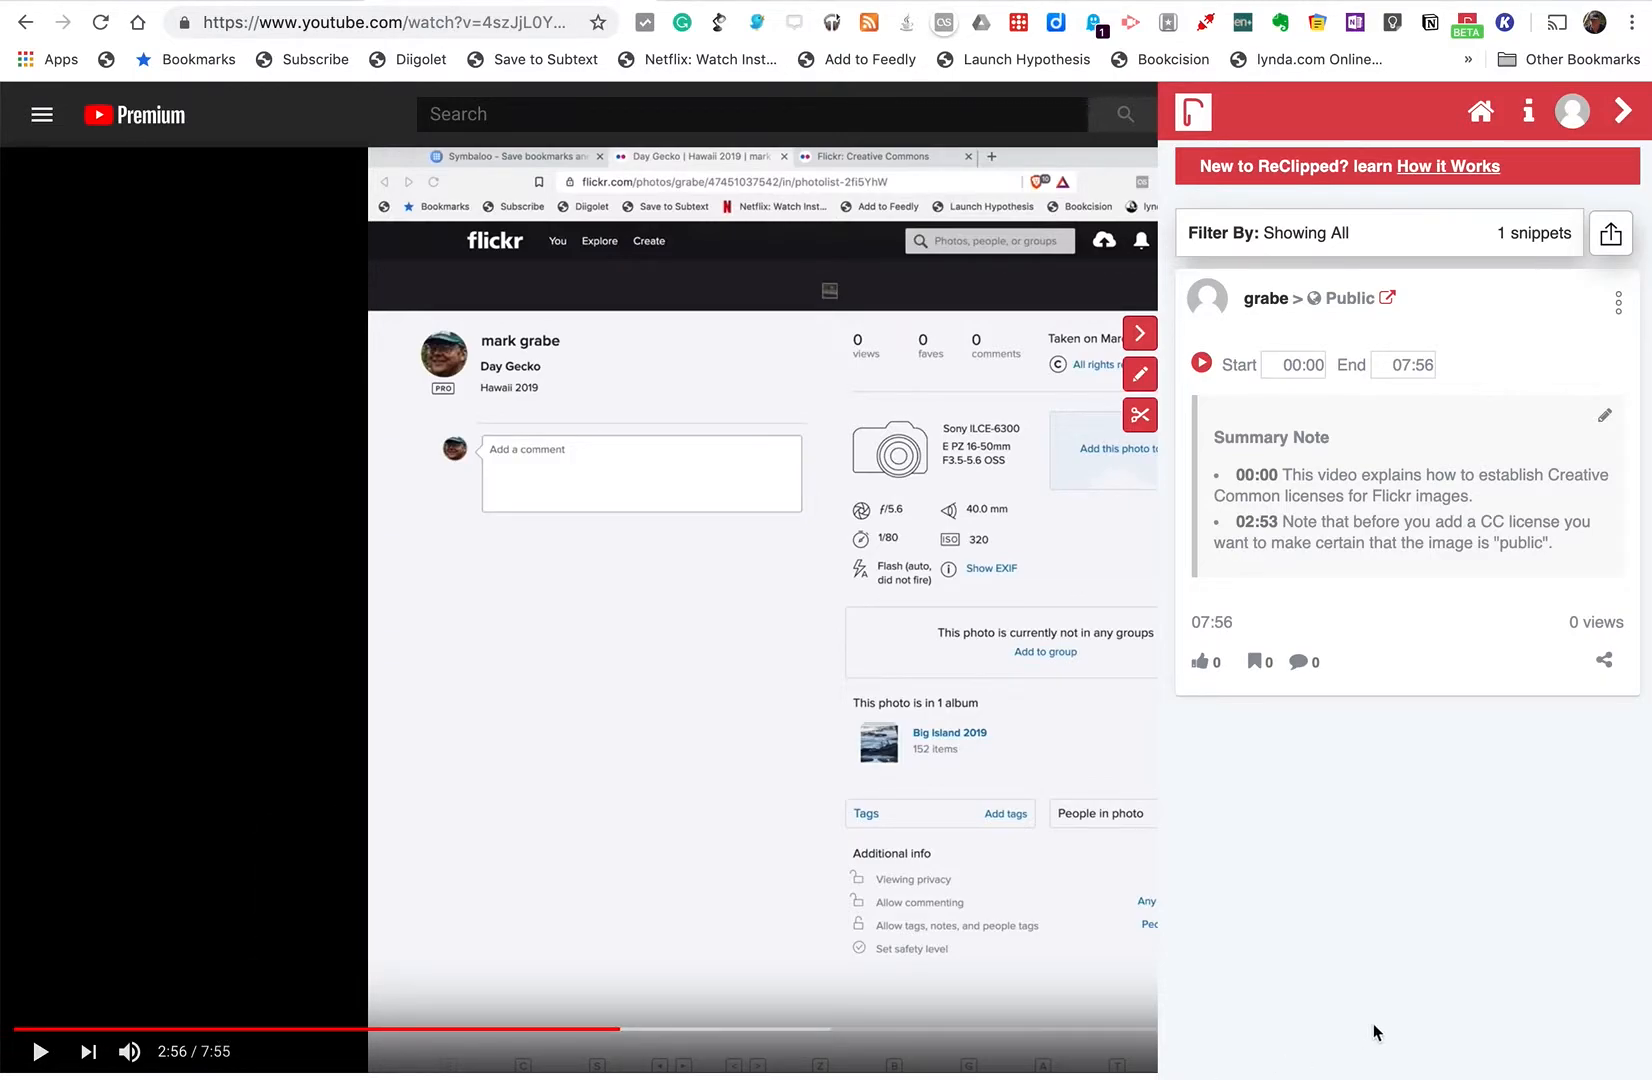
click(1605, 661)
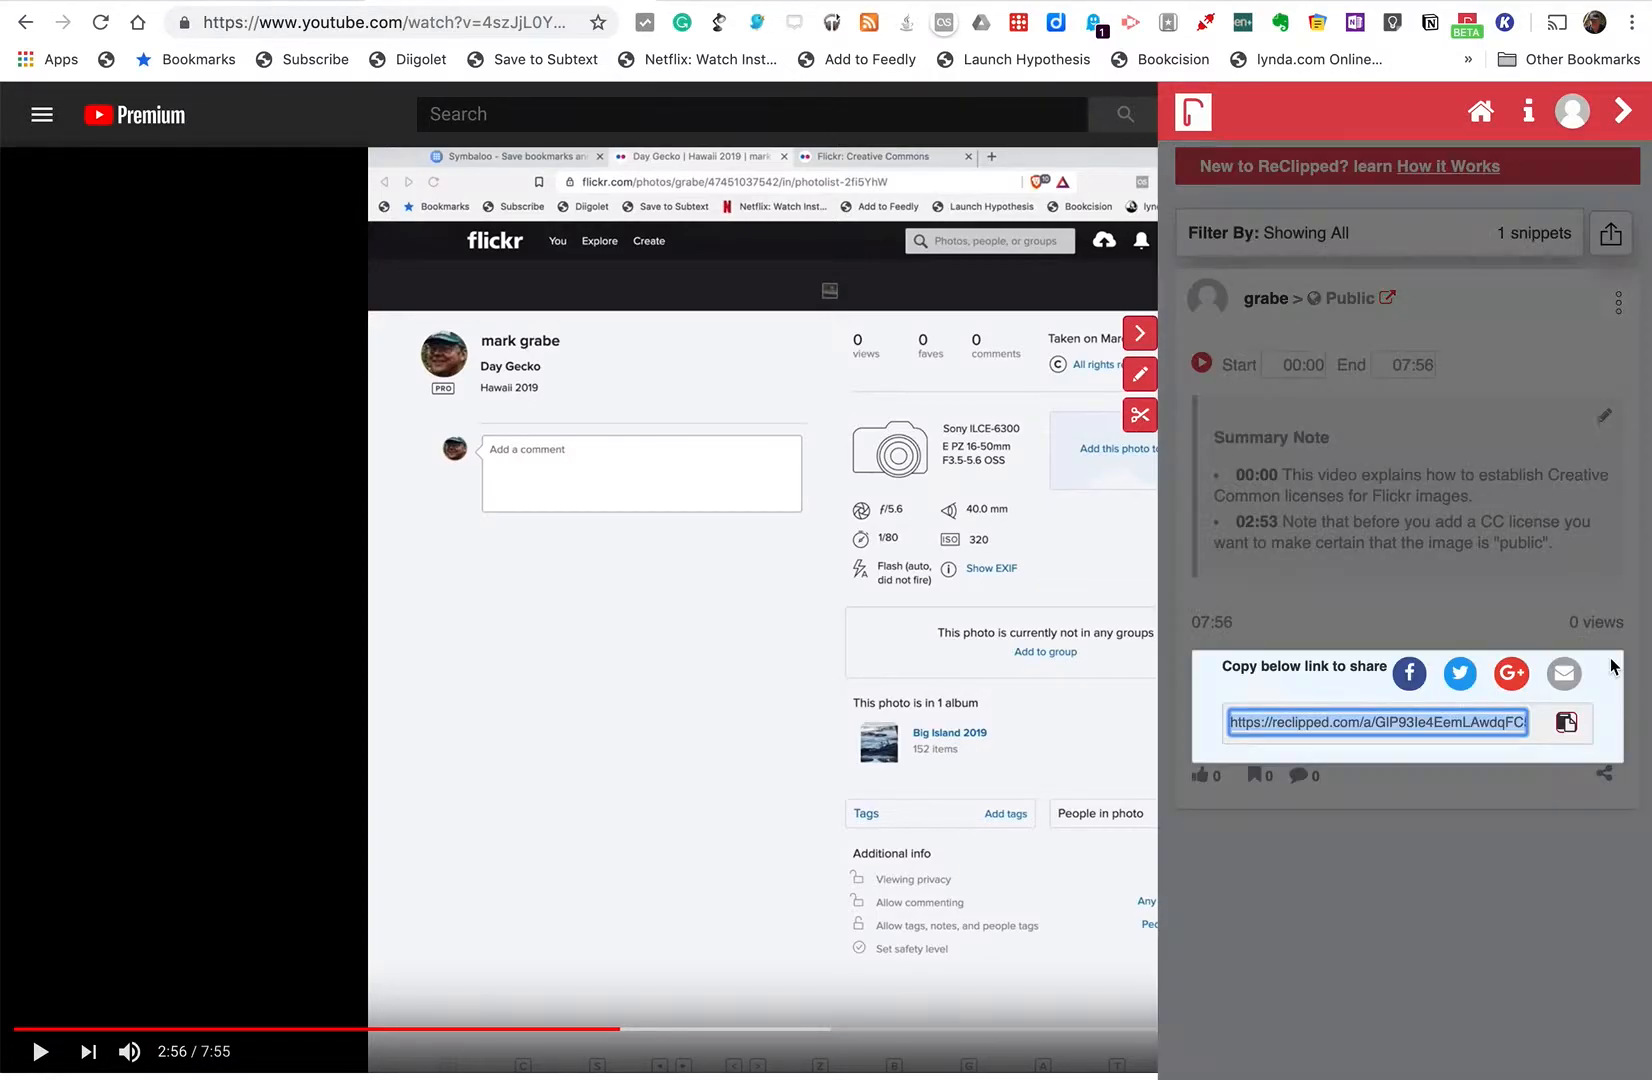